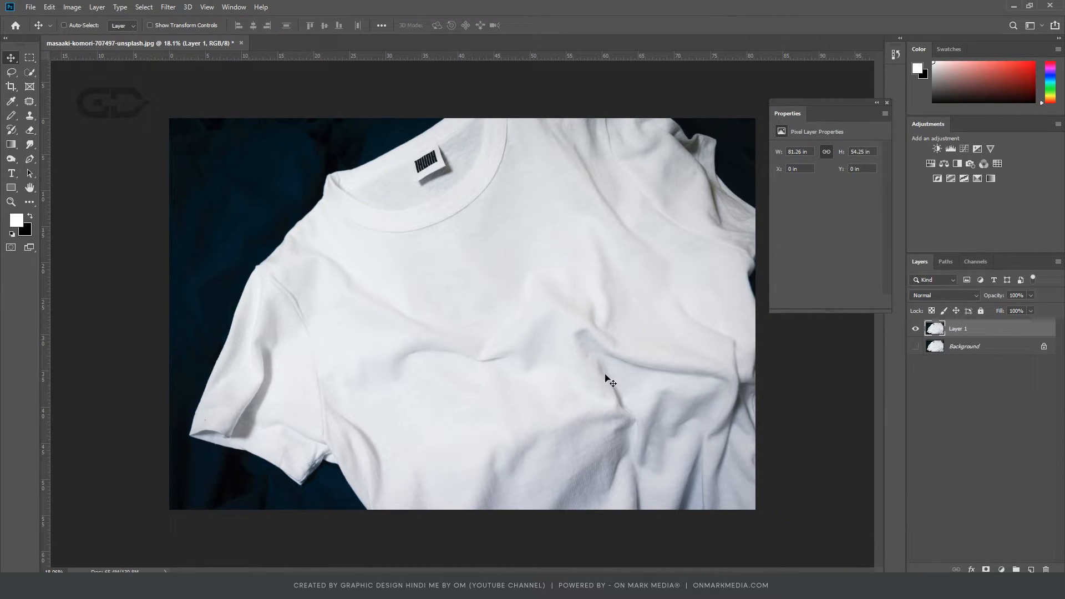
# - Draw a white rectangle about 1601 by 2308 px on the shirt front and convert it to a smart object
pyautogui.click(11, 187)
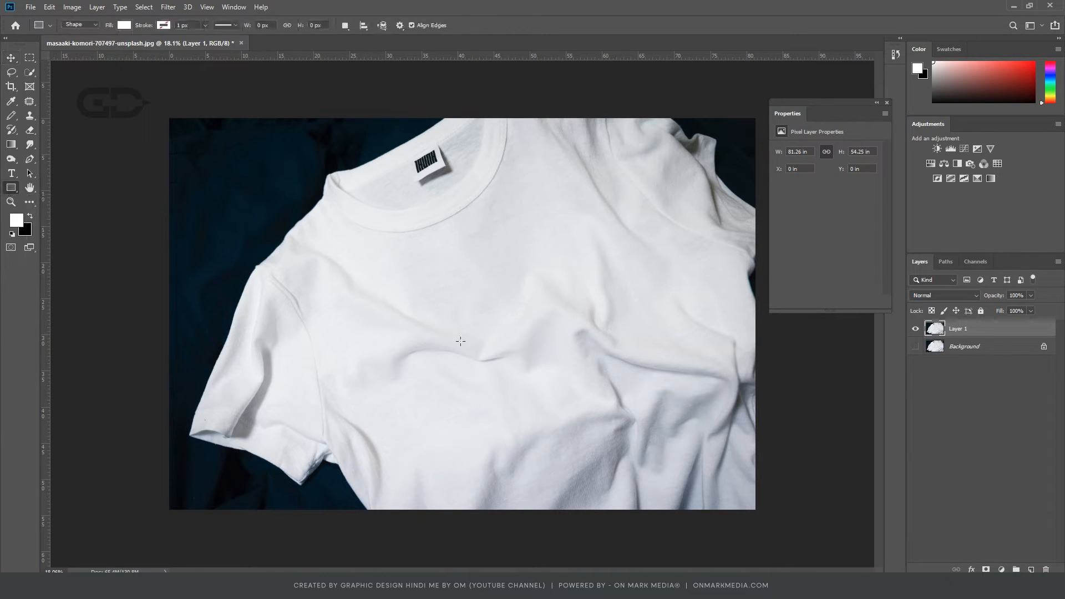
pyautogui.moveTo(449, 239); pyautogui.dragTo(609, 469)
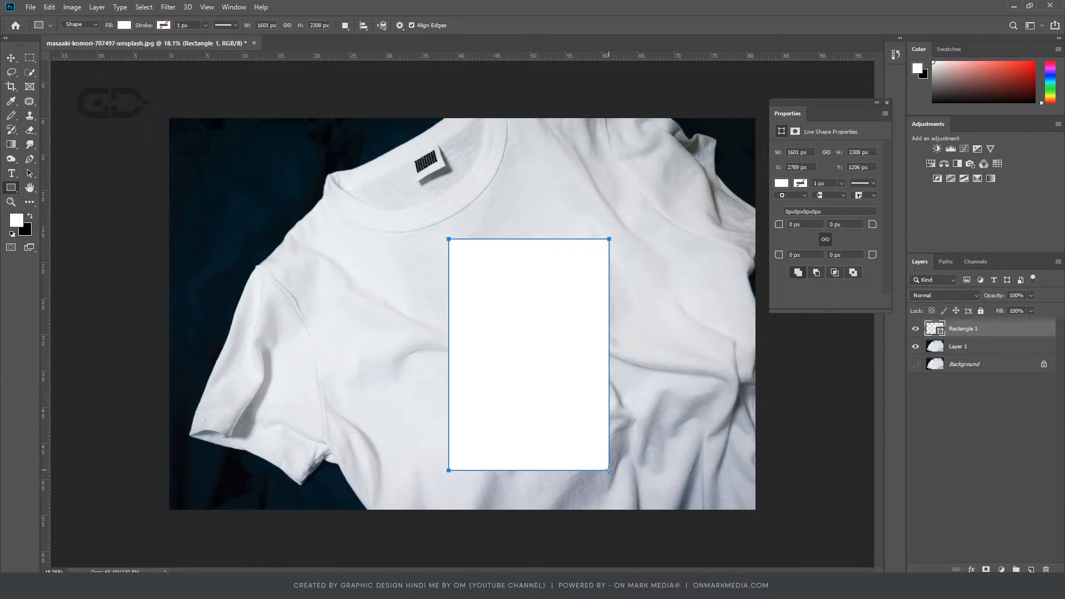
pyautogui.rightClick(1001, 334)
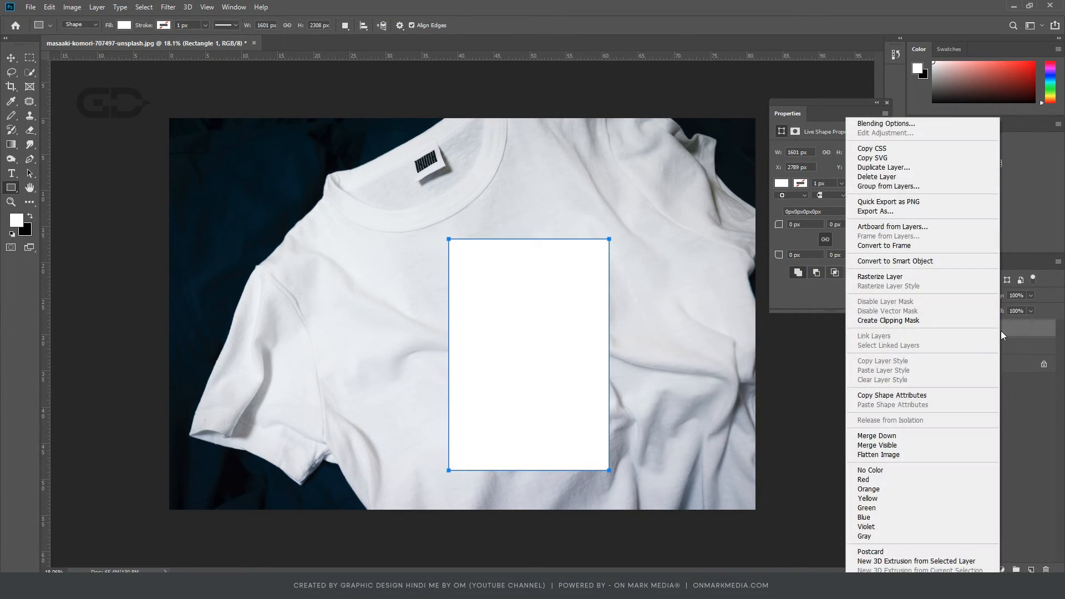
pyautogui.click(907, 261)
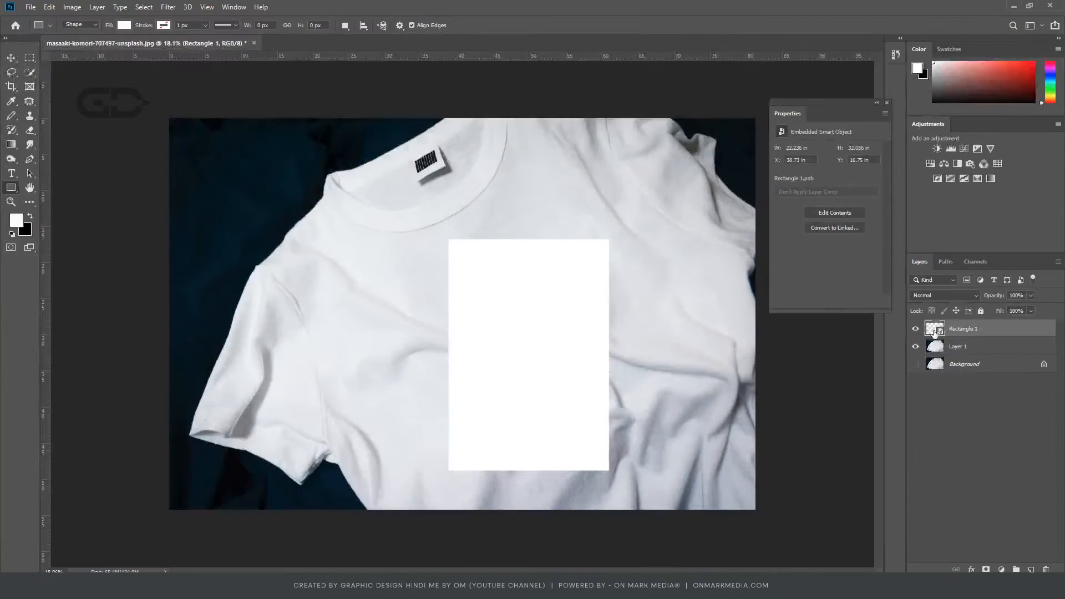
# - Draw a black squiggle inside the rectangle's smart object, save the contents, and return to the shirt image
pyautogui.doubleClick(934, 330)
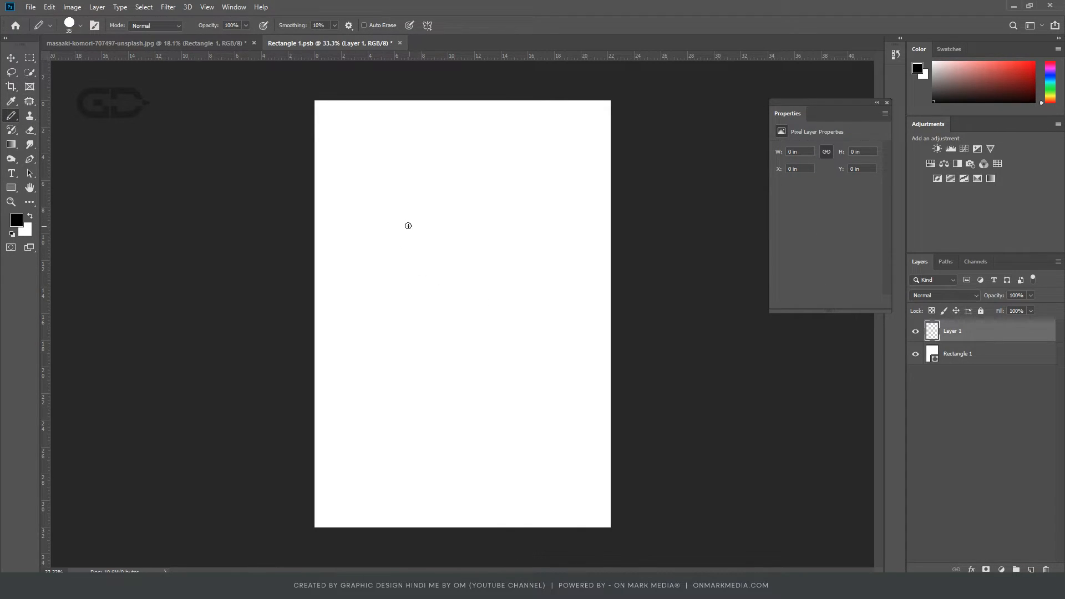
pyautogui.moveTo(411, 215)
pyautogui.mouseDown()
pyautogui.moveTo(396, 259)
pyautogui.moveTo(451, 275)
pyautogui.moveTo(420, 295)
pyautogui.moveTo(487, 346)
pyautogui.moveTo(459, 360)
pyautogui.mouseUp()
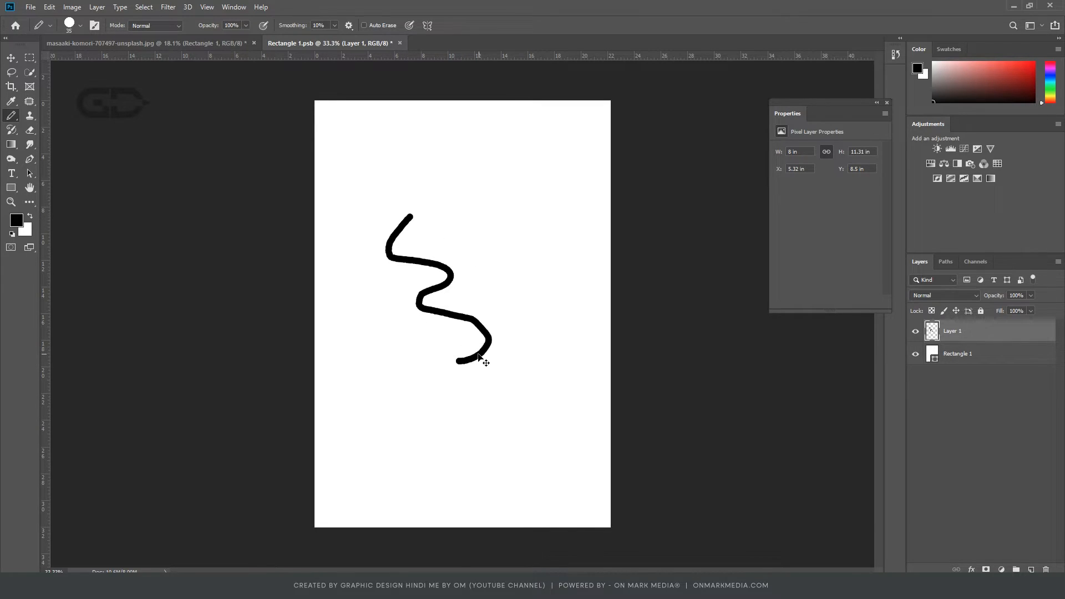
pyautogui.hotkey('ctrl', 's')
pyautogui.click(224, 45)
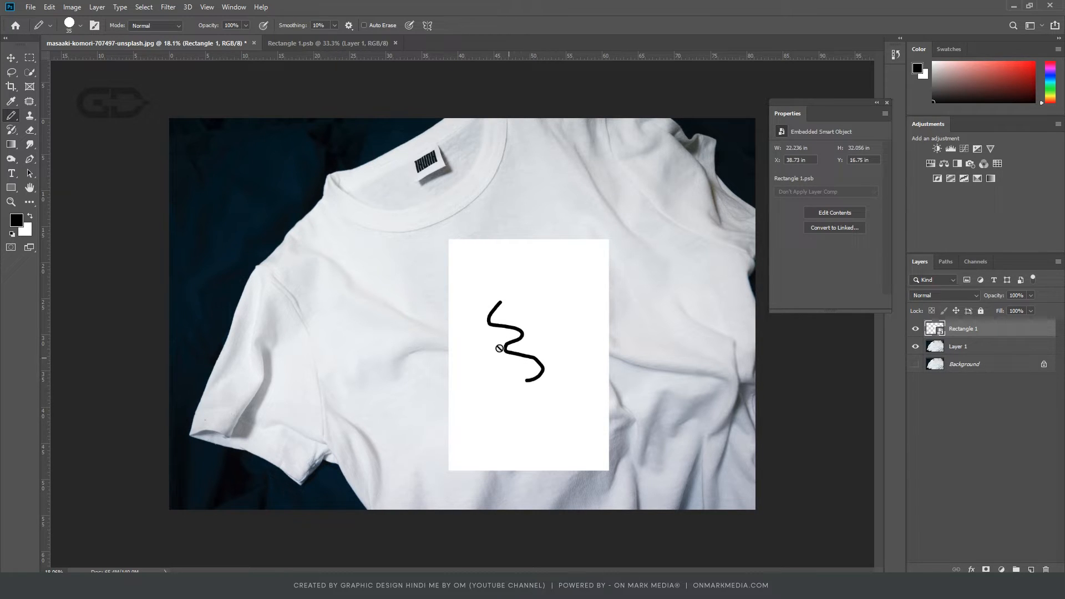
# - Undo the black squiggle in the smart object, save the contents, and return to the shirt image
pyautogui.click(355, 45)
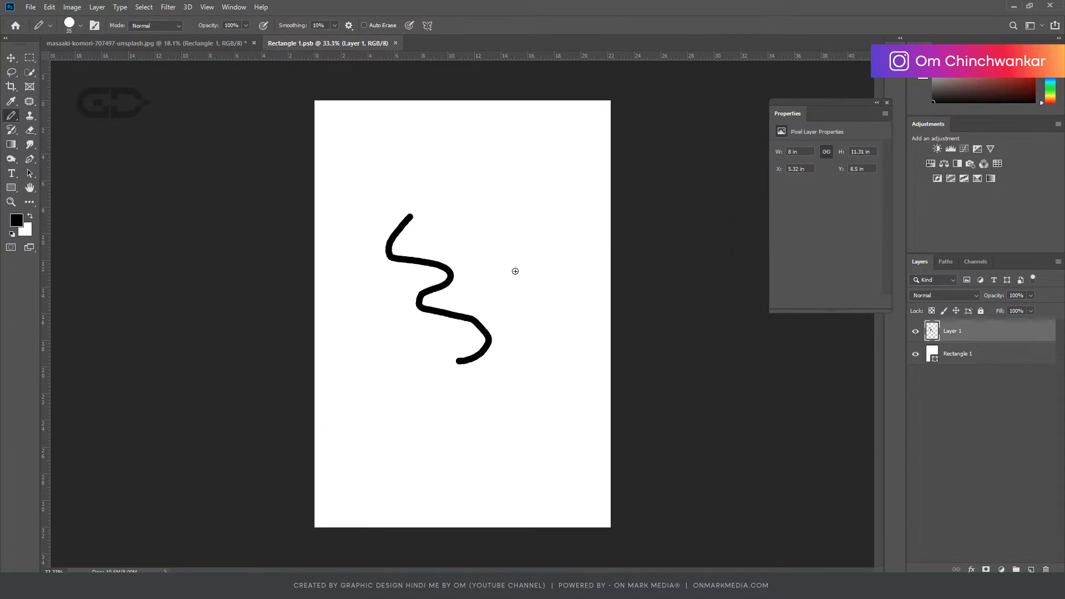
pyautogui.hotkey('ctrl', 'z')
pyautogui.hotkey('ctrl', 's')
pyautogui.click(194, 43)
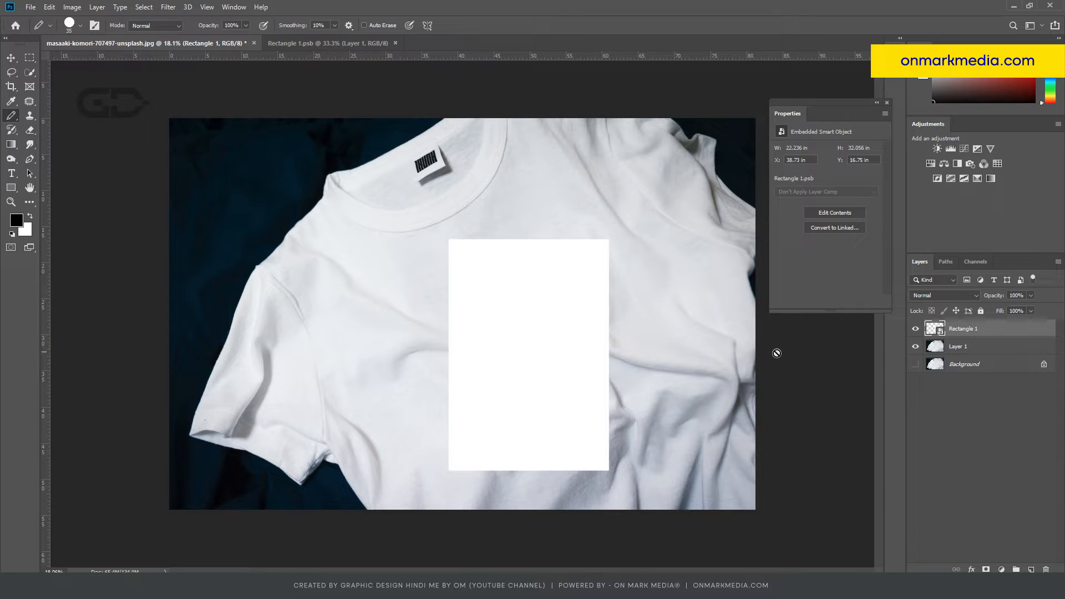
# - Rotate the rectangle about 32° counter-clockwise over the shirt front and enlarge it to about 117%
pyautogui.press('v')
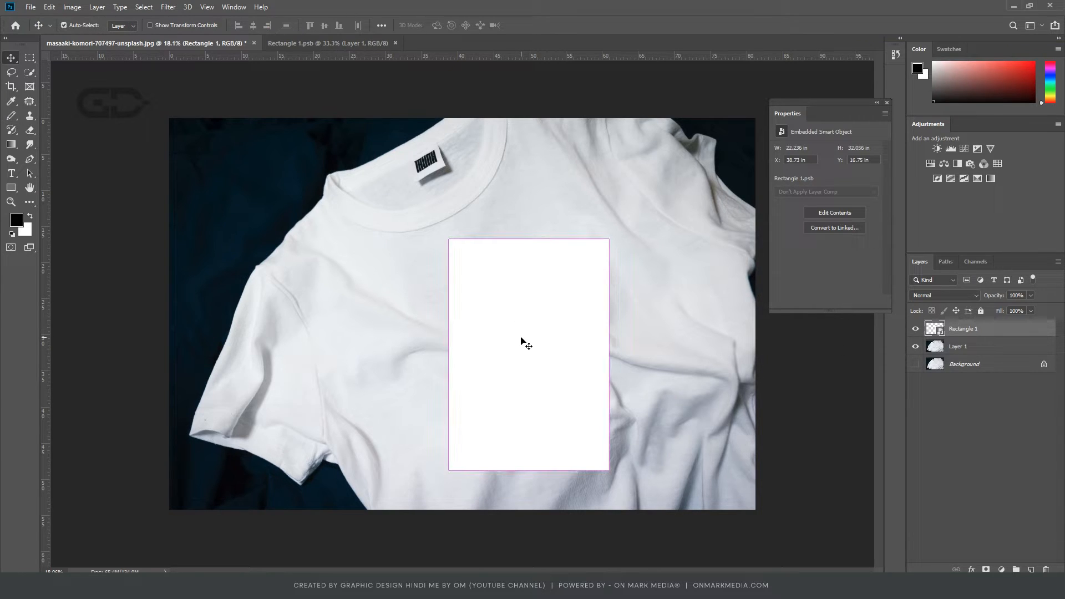
pyautogui.hotkey('ctrl', 't')
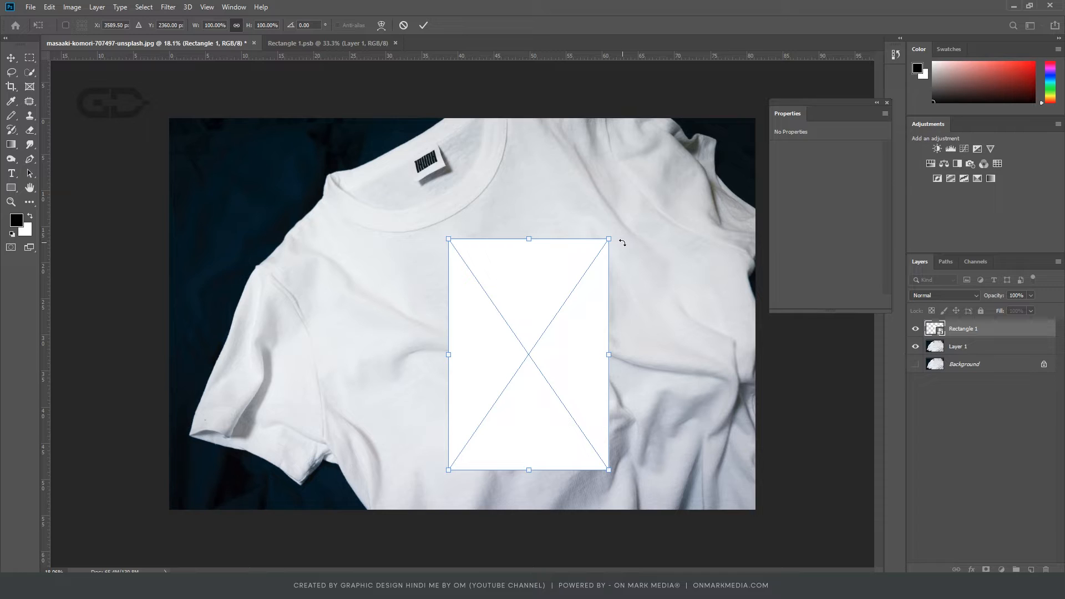
pyautogui.moveTo(622, 243); pyautogui.dragTo(544, 214)
pyautogui.moveTo(511, 295); pyautogui.dragTo(528, 296)
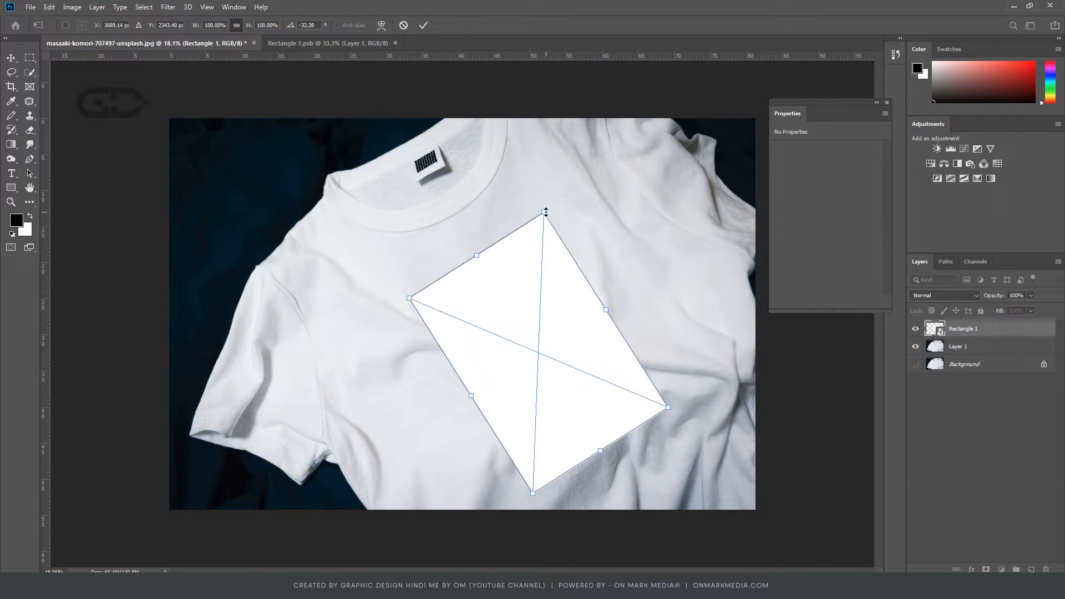
pyautogui.moveTo(546, 212)
pyautogui.mouseDown()
pyautogui.moveTo(565, 183)
pyautogui.moveTo(554, 203)
pyautogui.mouseUp()
pyautogui.press('Return')
# - Adjust the rectangle's corners with a Perspective transform so it follows the angle of the shirt
pyautogui.hotkey('ctrl', 't')
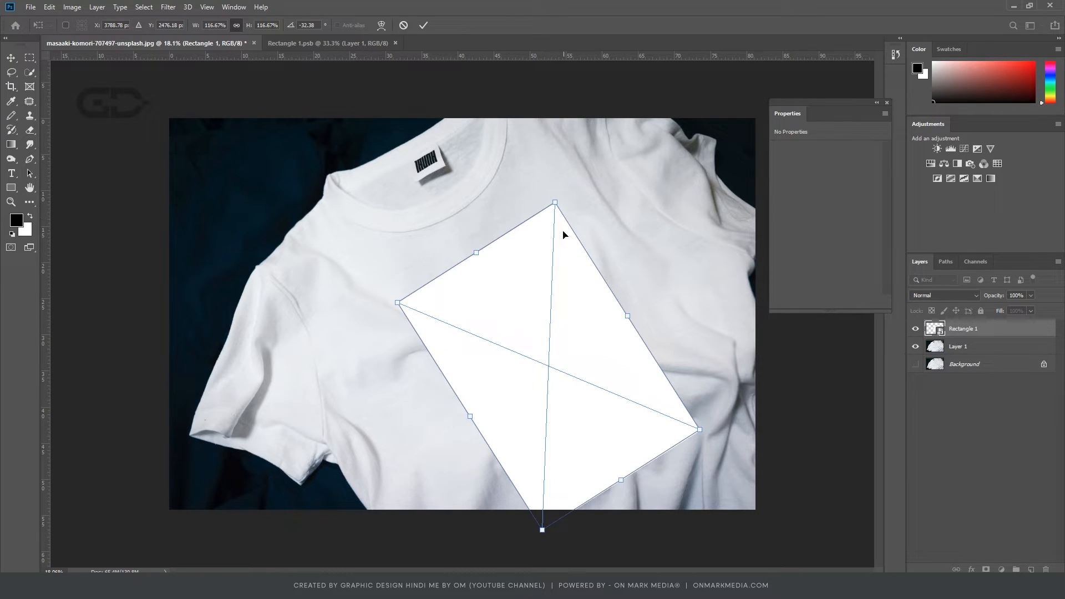
pyautogui.rightClick(562, 244)
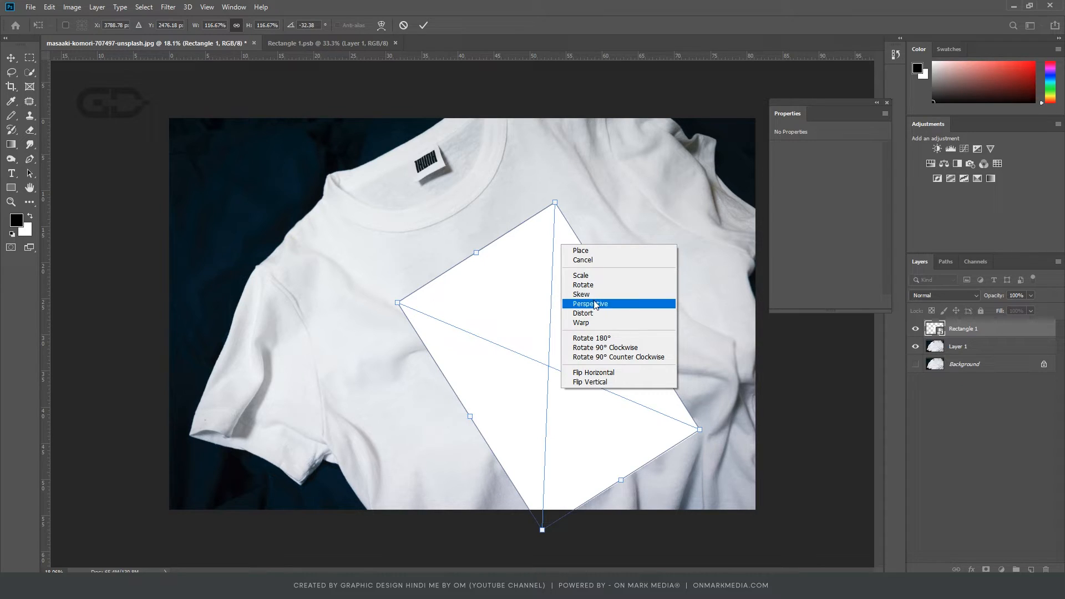
pyautogui.click(590, 303)
pyautogui.moveTo(554, 203)
pyautogui.mouseDown()
pyautogui.moveTo(561, 216)
pyautogui.moveTo(565, 191)
pyautogui.moveTo(564, 206)
pyautogui.mouseUp()
pyautogui.rightClick(542, 304)
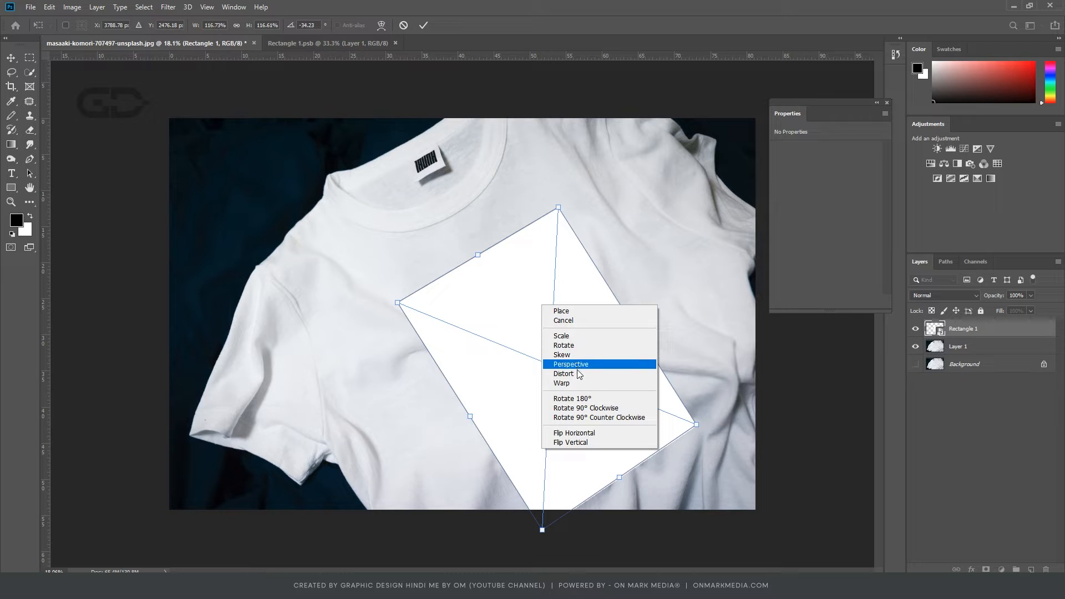
pyautogui.click(576, 366)
pyautogui.moveTo(397, 303); pyautogui.dragTo(402, 310)
pyautogui.moveTo(696, 424); pyautogui.dragTo(700, 417)
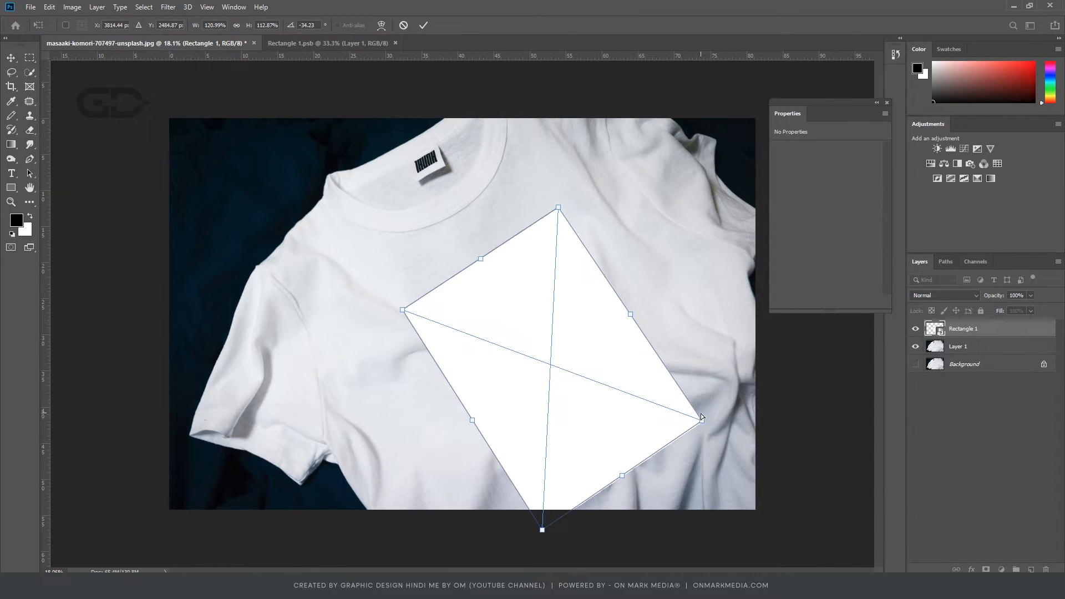
pyautogui.press('Return')
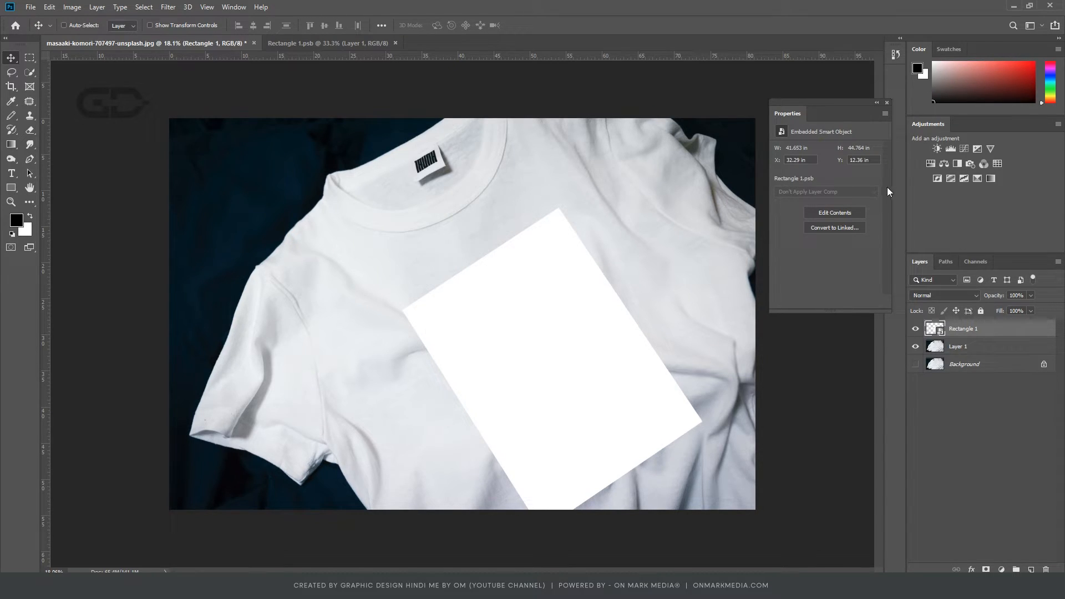
# - Paste the OnMark Media logo into the rectangle's smart object, scale it to about 38%, save, and return to the shirt image
pyautogui.doubleClick(934, 330)
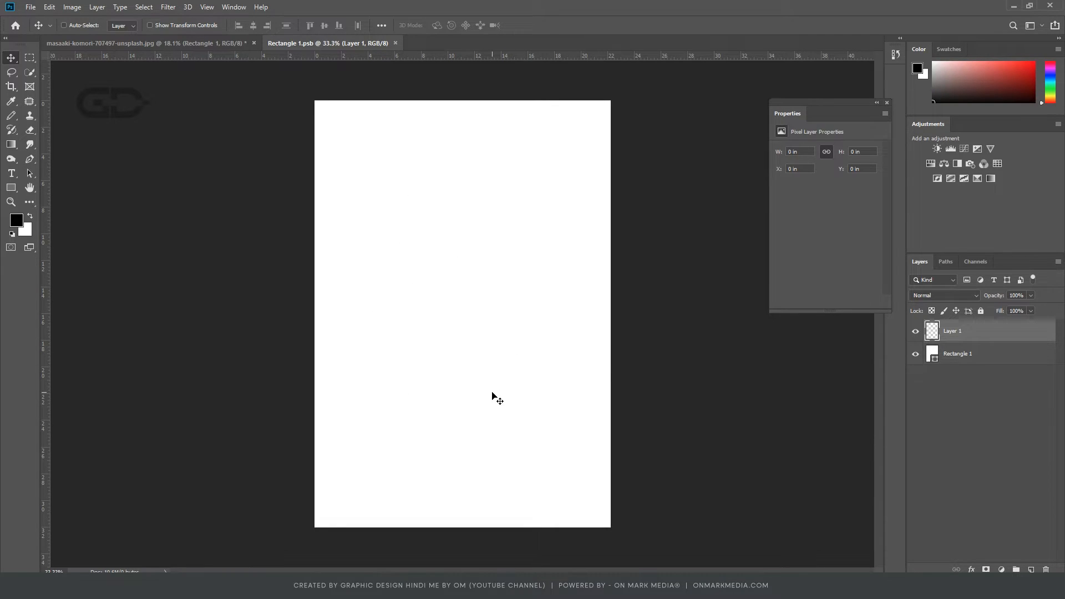
pyautogui.hotkey('ctrl', 'v')
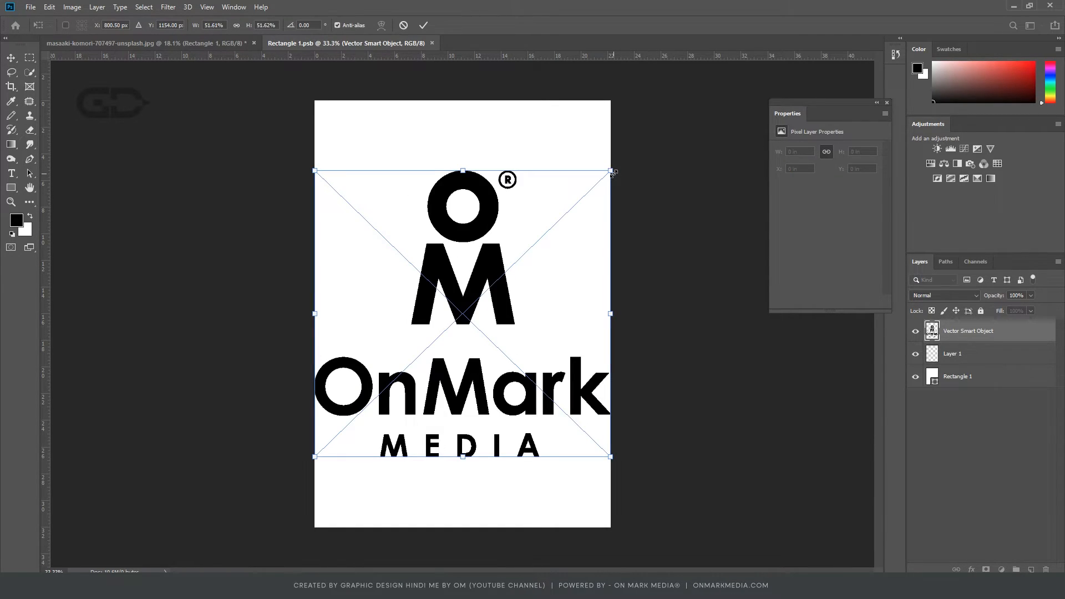
pyautogui.moveTo(610, 171); pyautogui.dragTo(574, 211)
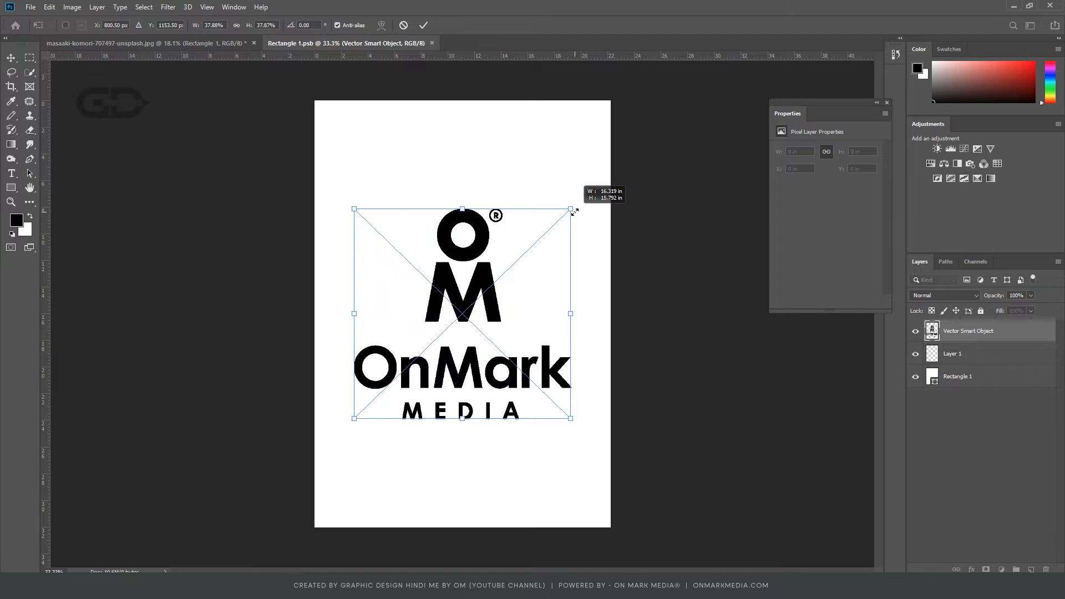
pyautogui.press('Return')
pyautogui.press('ctrl')
pyautogui.hotkey('ctrl', 's')
pyautogui.hotkey('ctrl', 'Tab')
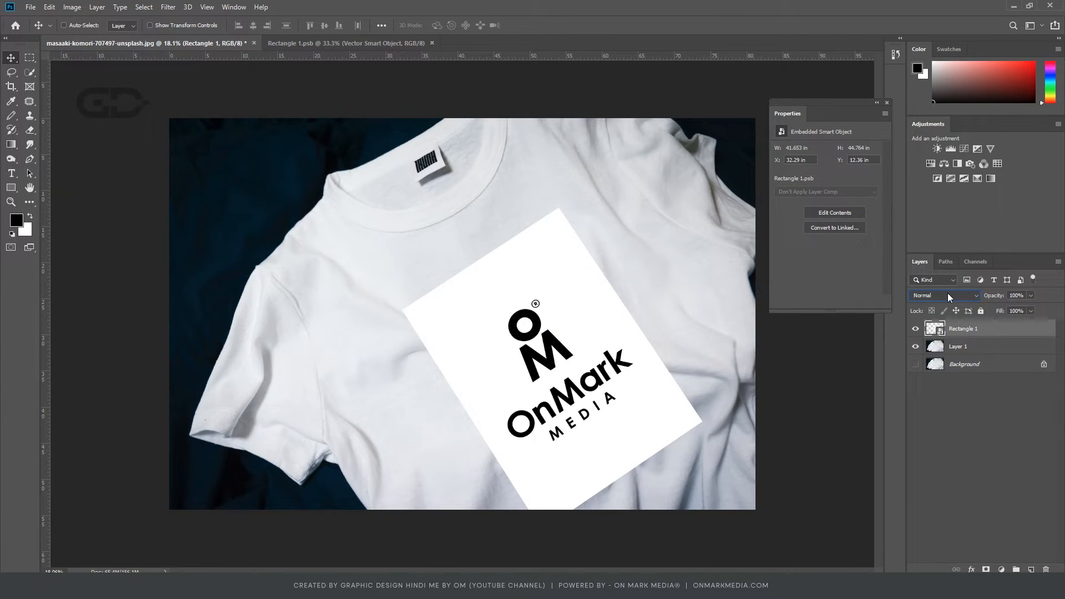
# - Set the blend mode of the Rectangle 1 layer to Multiply
pyautogui.click(947, 295)
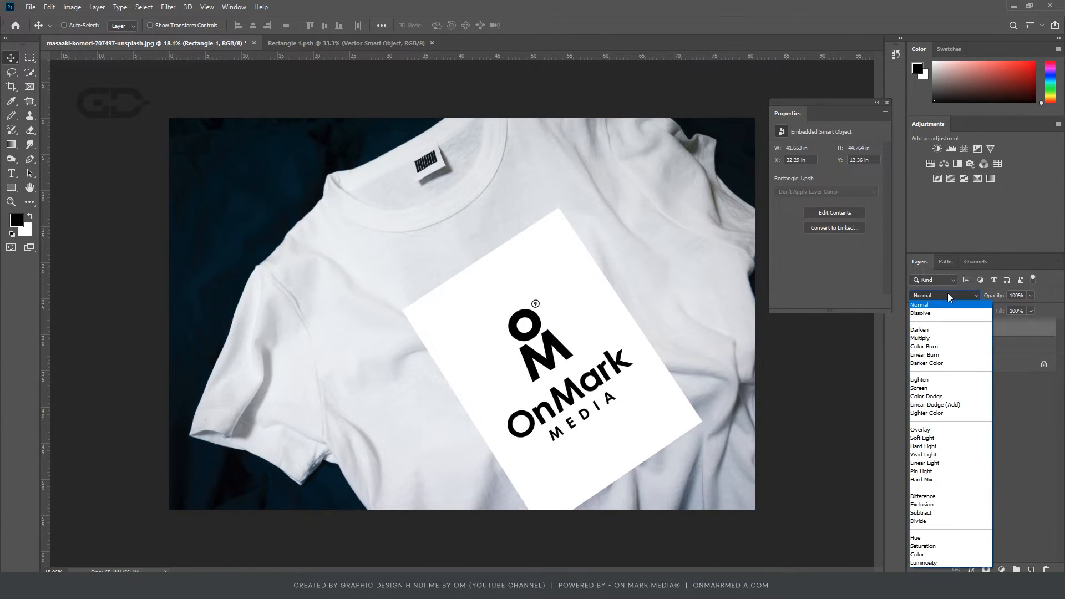
pyautogui.click(947, 295)
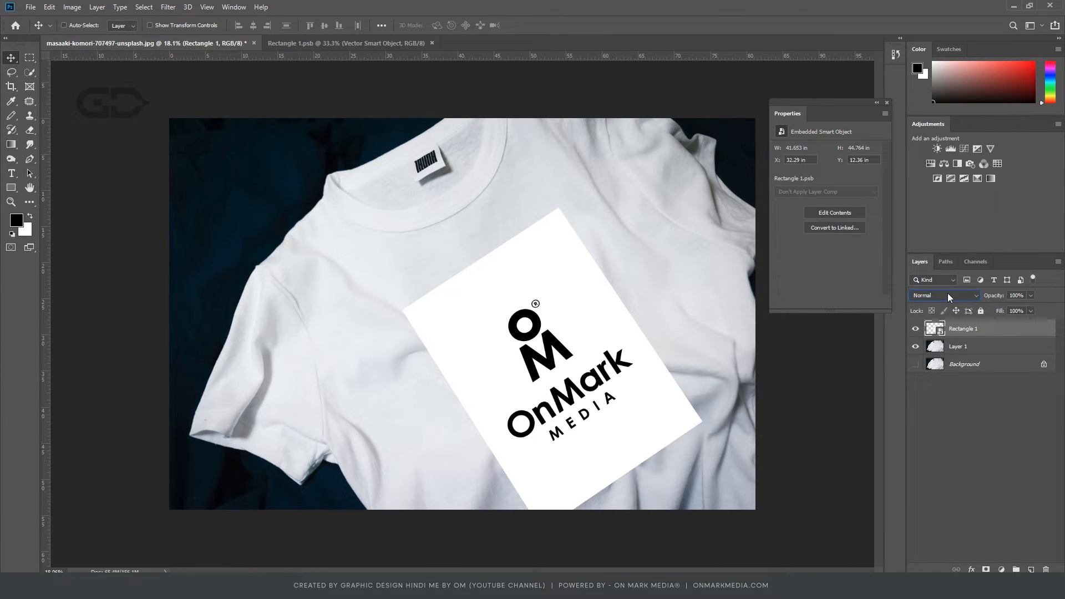
pyautogui.press('Down')
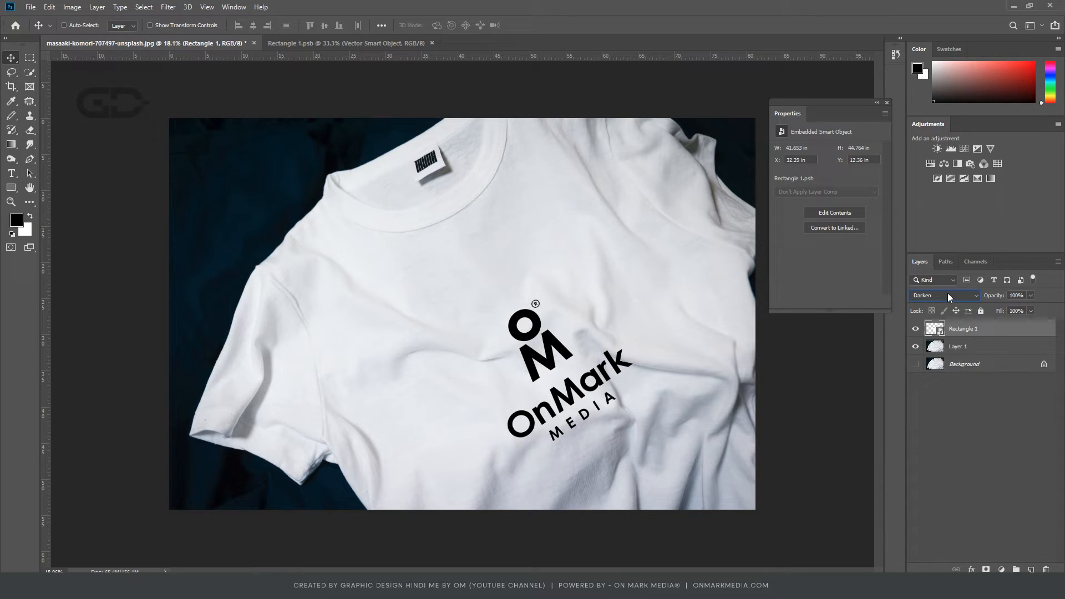
pyautogui.press('Down')
pyautogui.scroll(5, 648, 404)
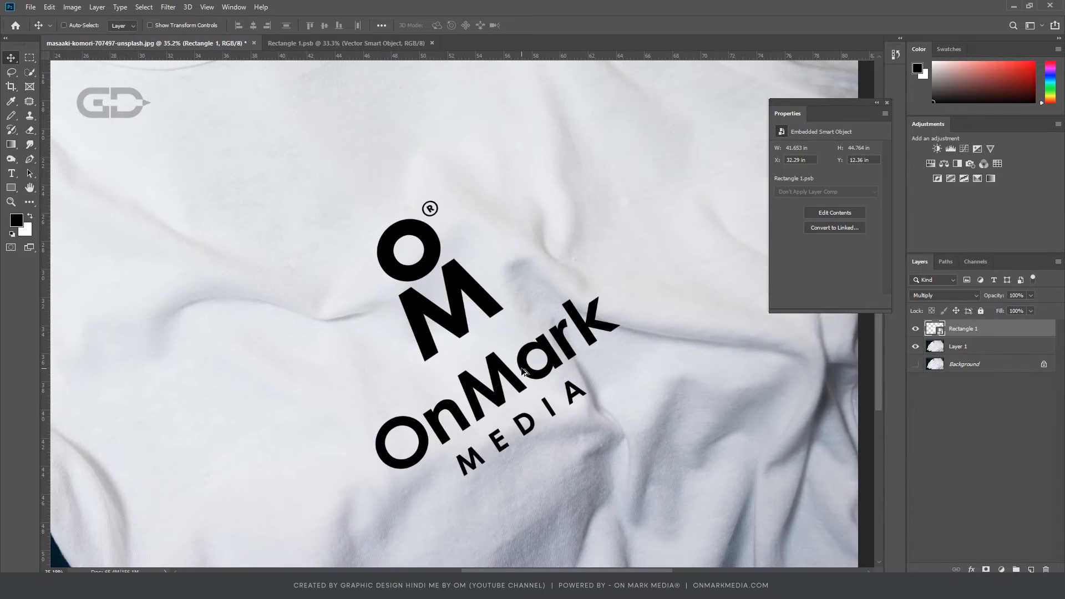
# - Enlarge the logo inside the smart object to about 20.5 by 19.8 in and update the shirt image
pyautogui.click(378, 43)
pyautogui.rightClick(491, 305)
pyautogui.click(508, 309)
pyautogui.hotkey('ctrl', 't')
pyautogui.moveTo(574, 211); pyautogui.dragTo(595, 180)
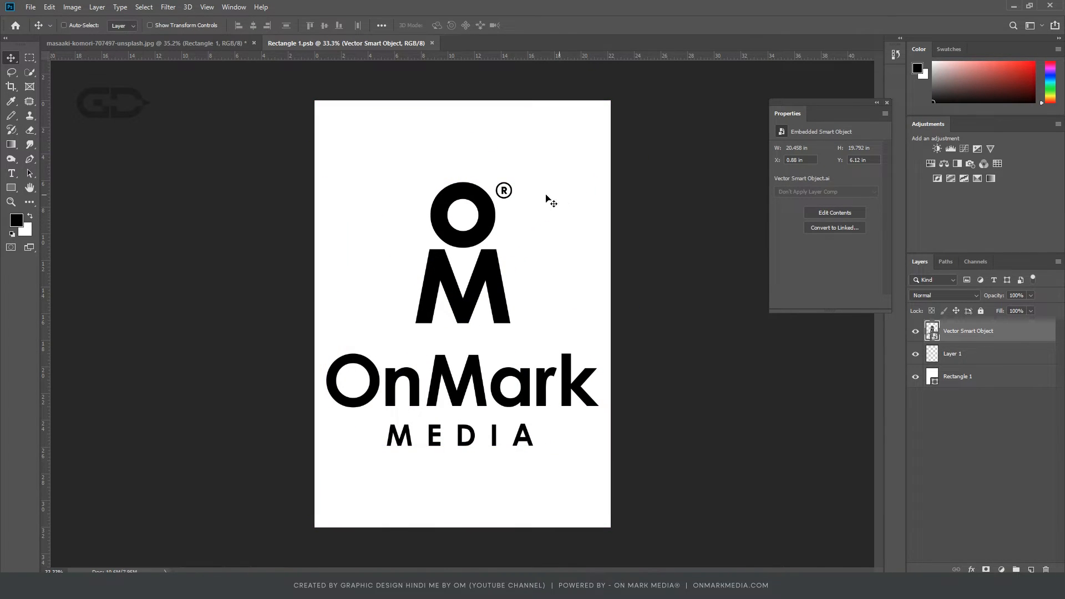
pyautogui.click(228, 44)
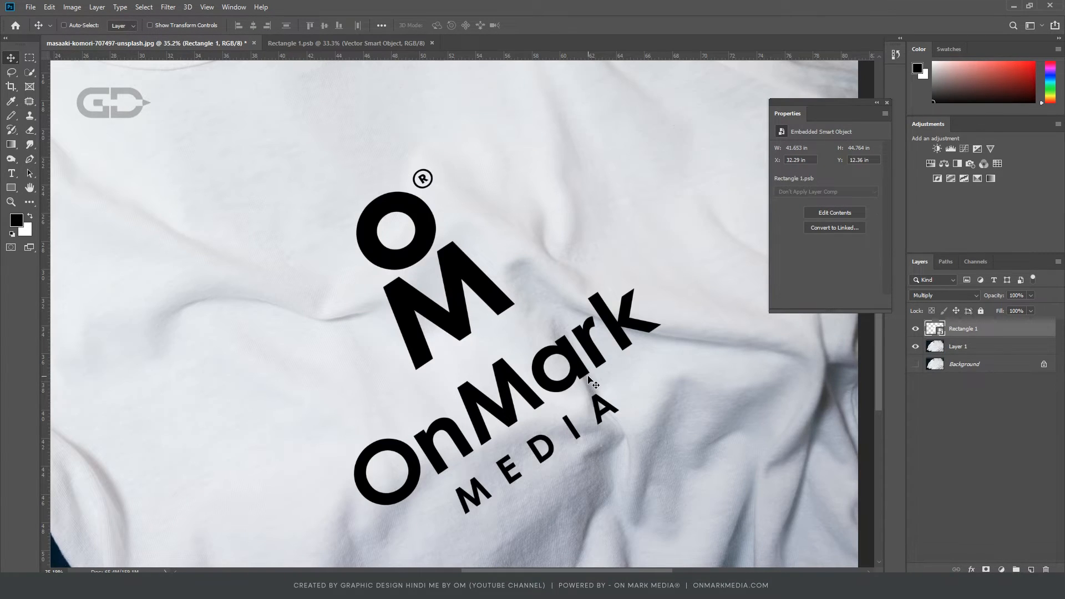
# - Set the blend mode of the Rectangle 1 layer to Overlay
pyautogui.click(943, 295)
pyautogui.click(943, 294)
pyautogui.scroll(-2, 942, 294)
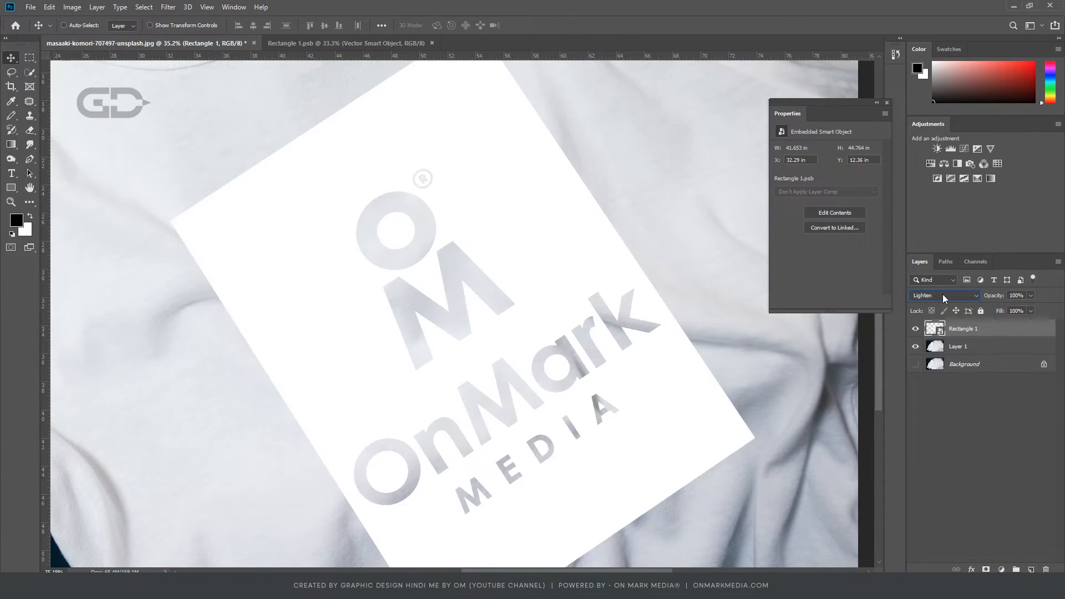
pyautogui.scroll(-2, 943, 294)
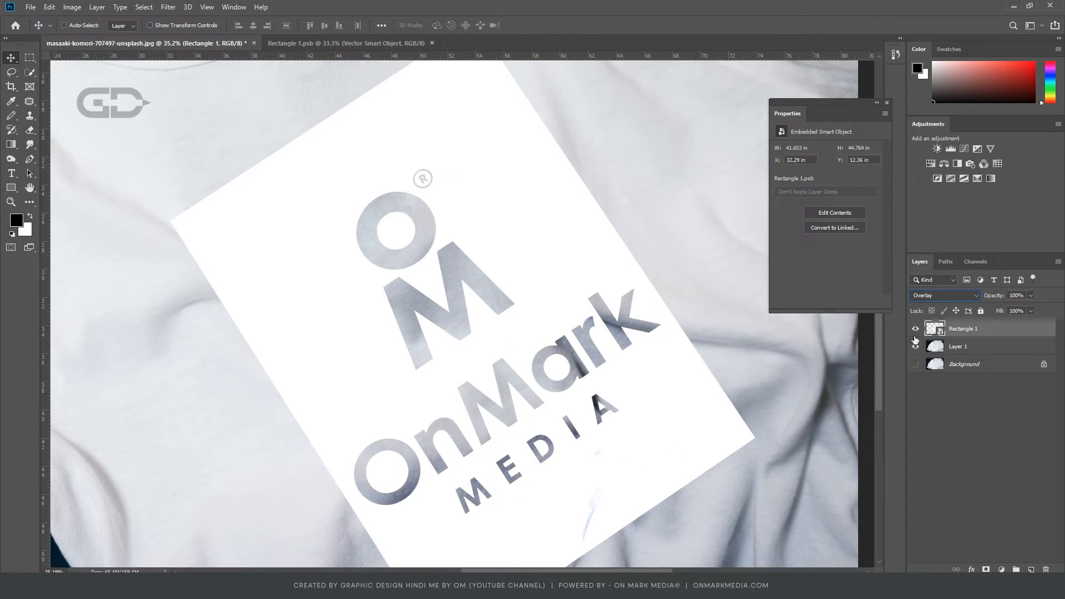
# - Hide the white rectangle and Layer 1 inside the smart object, save it, and return to the shirt image
pyautogui.doubleClick(934, 328)
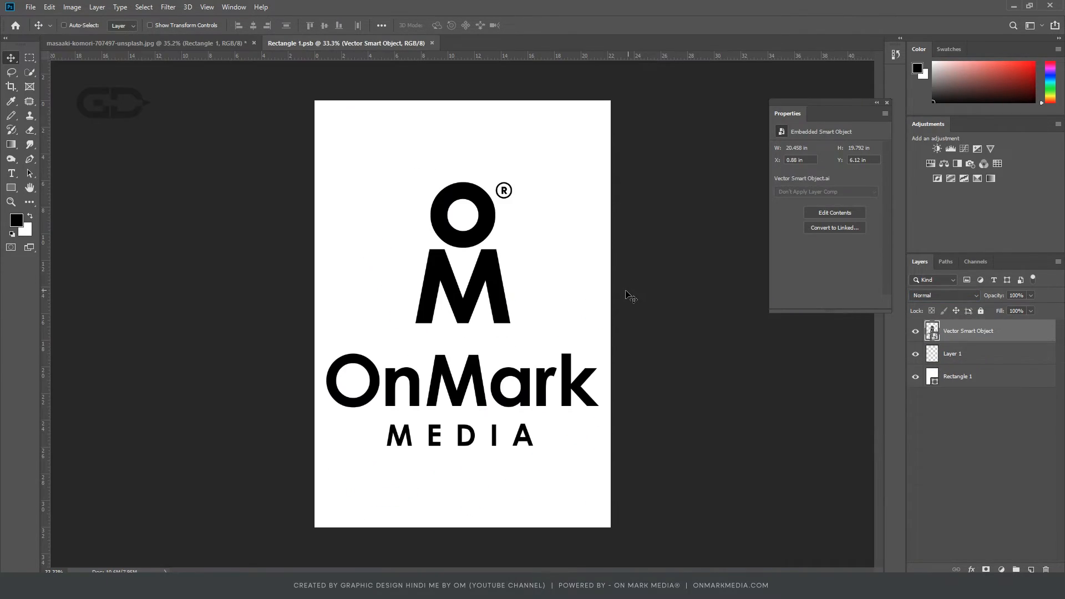
pyautogui.click(915, 377)
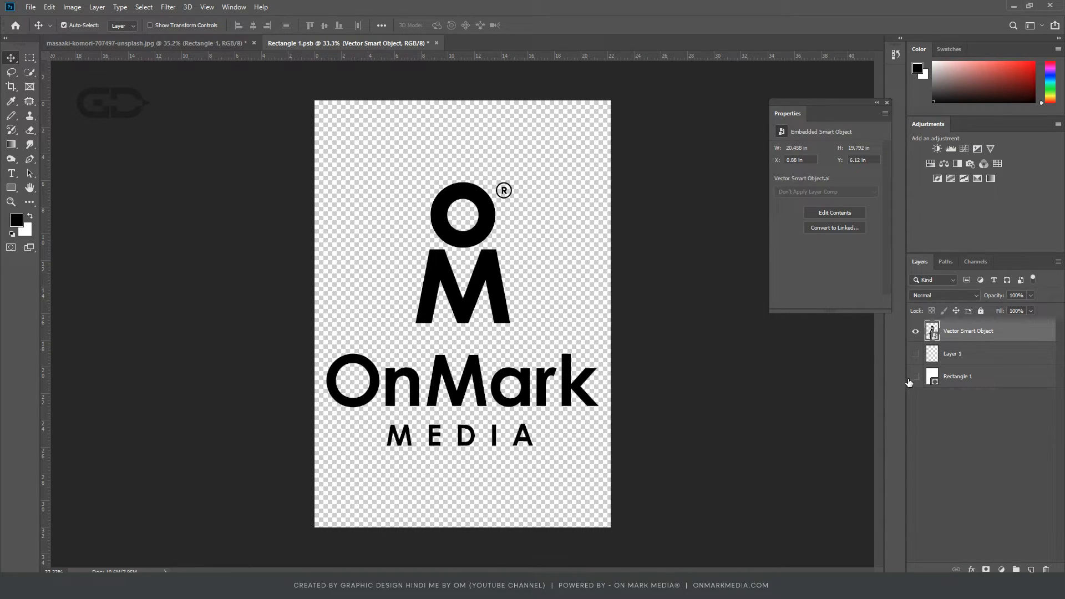
pyautogui.hotkey('ctrl', 's')
pyautogui.click(222, 43)
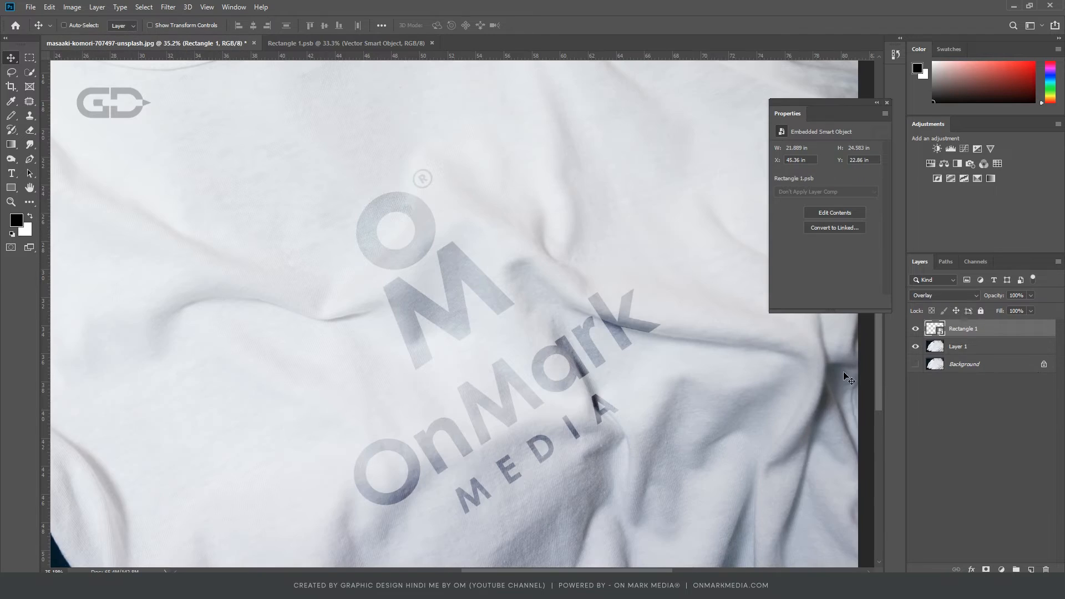
# - Try other blend modes such as Linear Light on the logo layer and restore Overlay
pyautogui.scroll(-5, 945, 296)
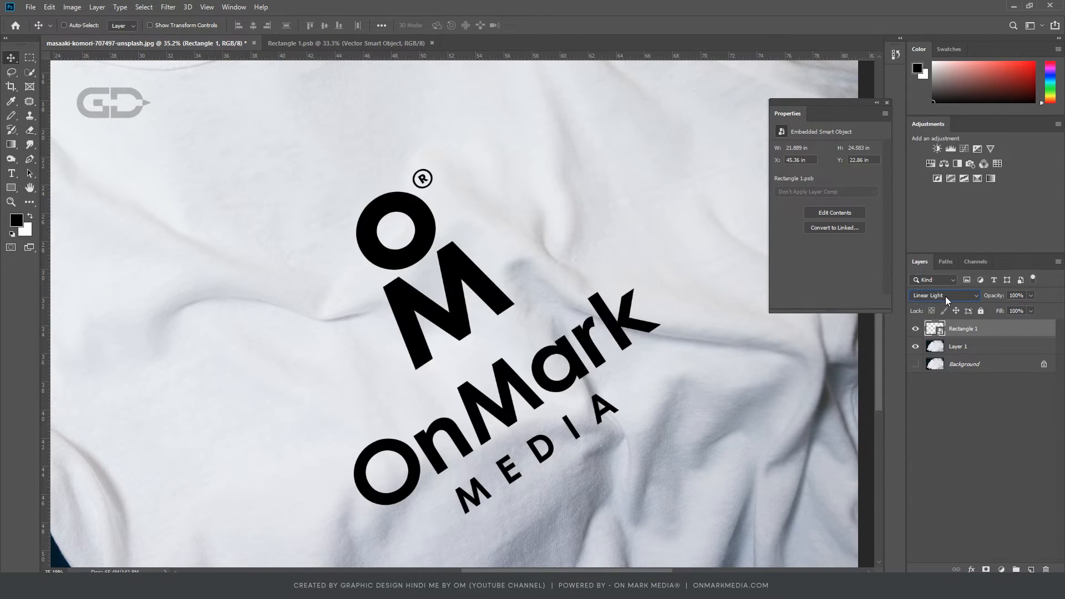
pyautogui.scroll(5, 945, 296)
pyautogui.click(949, 418)
# - Move the logo higher on the shirt's chest, to about X 43.3 in and Y 18.5 in
pyautogui.scroll(-7, 507, 315)
pyautogui.click(558, 244)
pyautogui.click(525, 218)
pyautogui.click(963, 329)
pyautogui.moveTo(623, 453); pyautogui.dragTo(608, 422)
# - Try duplicating the logo layer twice and undo both copies
pyautogui.hotkey('ctrl', 'j')
pyautogui.hotkey('ctrl', 'j')
pyautogui.hotkey('ctrl', 'z')
pyautogui.hotkey('ctrl', 'z')
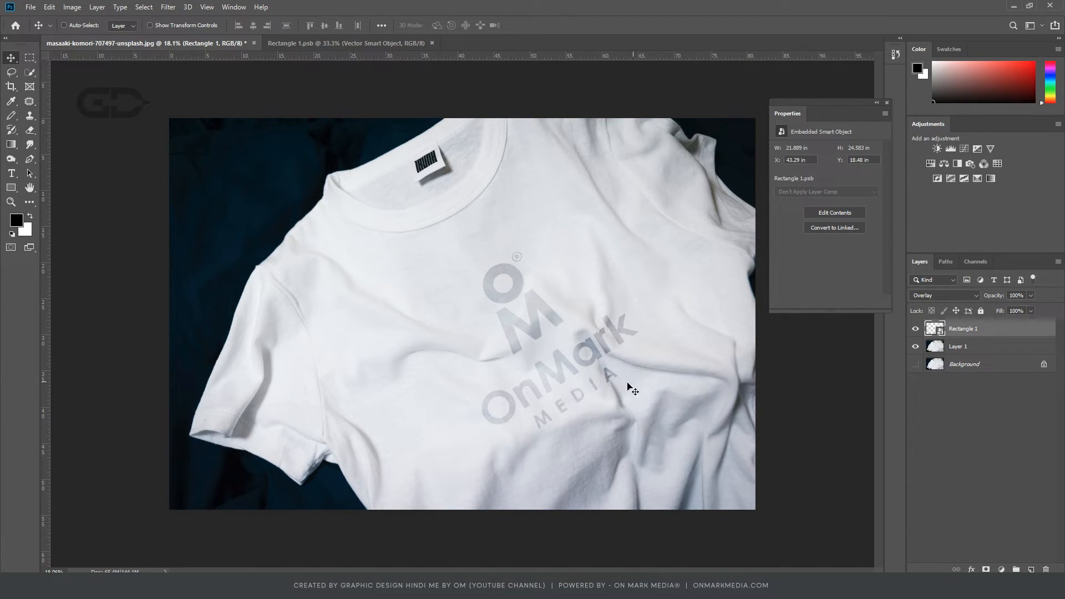
pyautogui.scroll(2, 616, 379)
pyautogui.scroll(2, 617, 377)
pyautogui.scroll(-2, 617, 377)
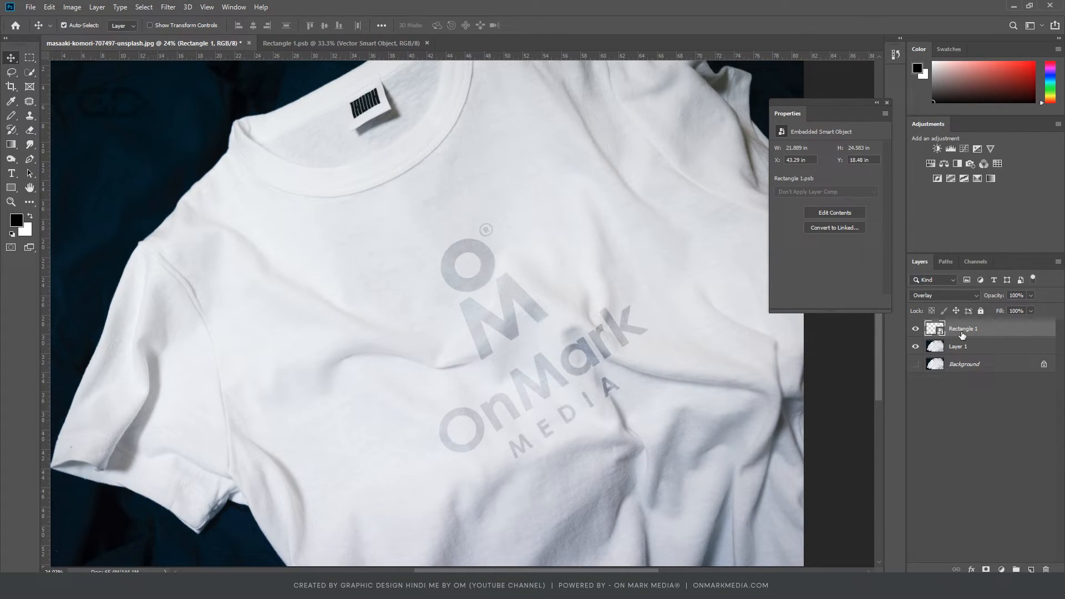
# - Try stacking three duplicates of the logo layer and undo all of them
pyautogui.hotkey('ctrl', 'j')
pyautogui.hotkey('ctrl', 'j')
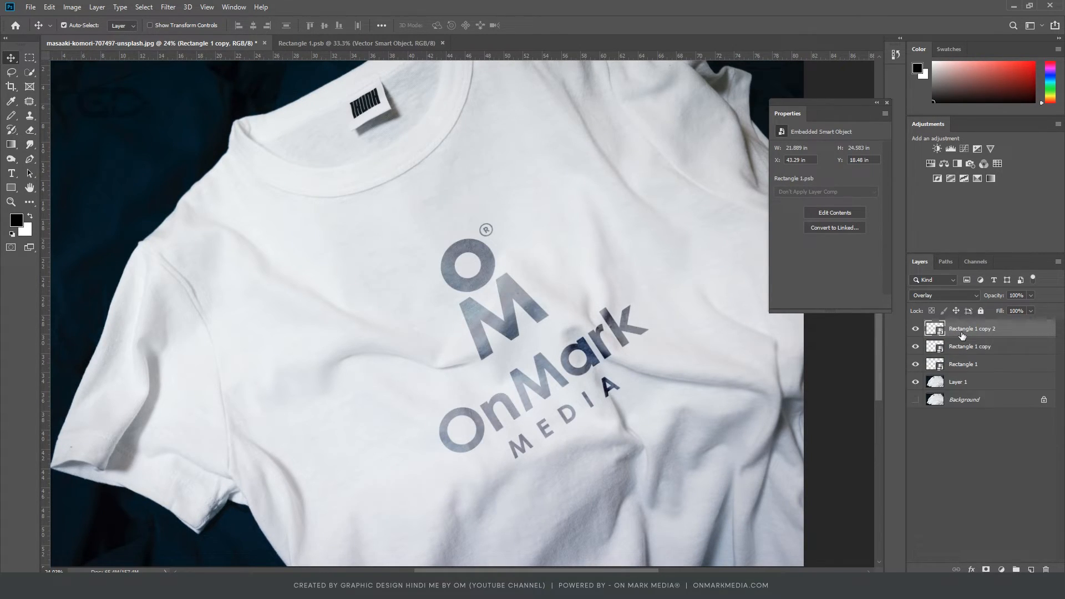
pyautogui.hotkey('ctrl', 'j')
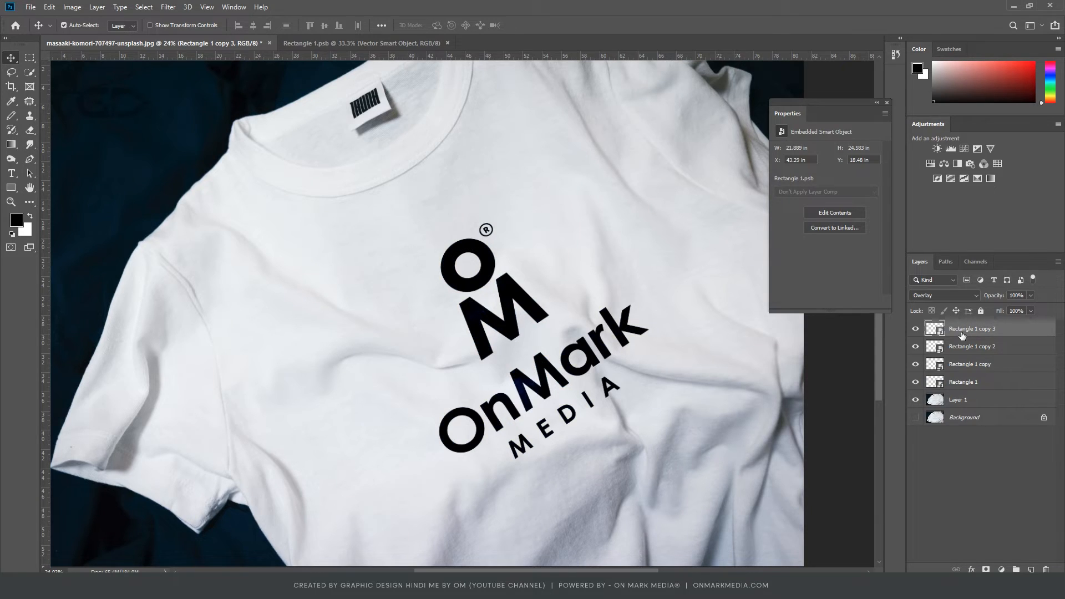
pyautogui.hotkey('ctrl', 'z')
pyautogui.hotkey('ctrl', 'z')
pyautogui.hotkey('ctrl', 'z')
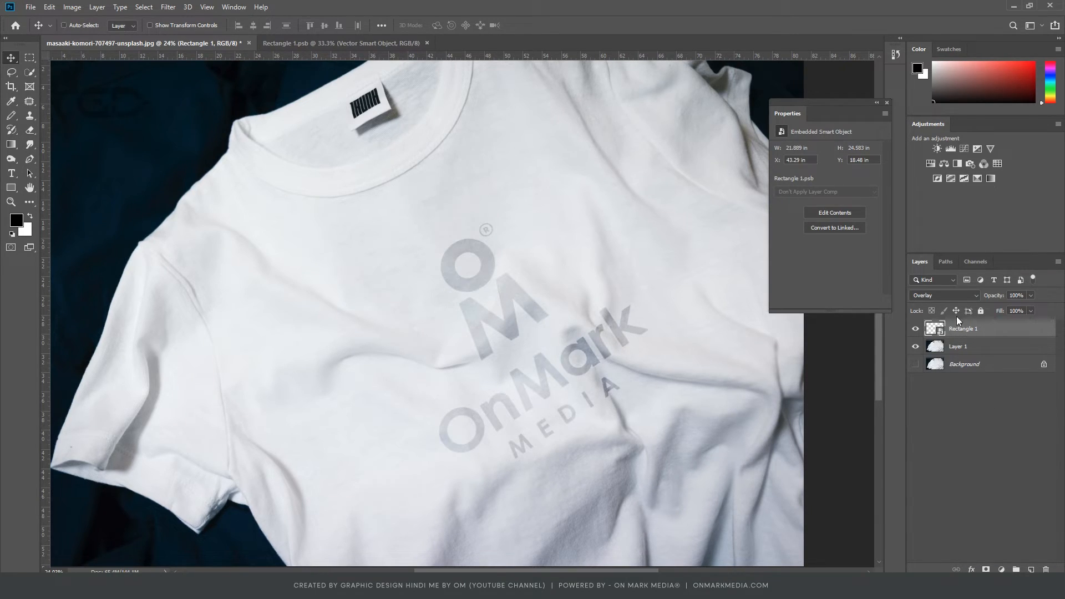
# - Set the logo layer's blend mode to Multiply, and open the Rectangle 1.psb smart object contents to recolour the logo orange
pyautogui.click(943, 295)
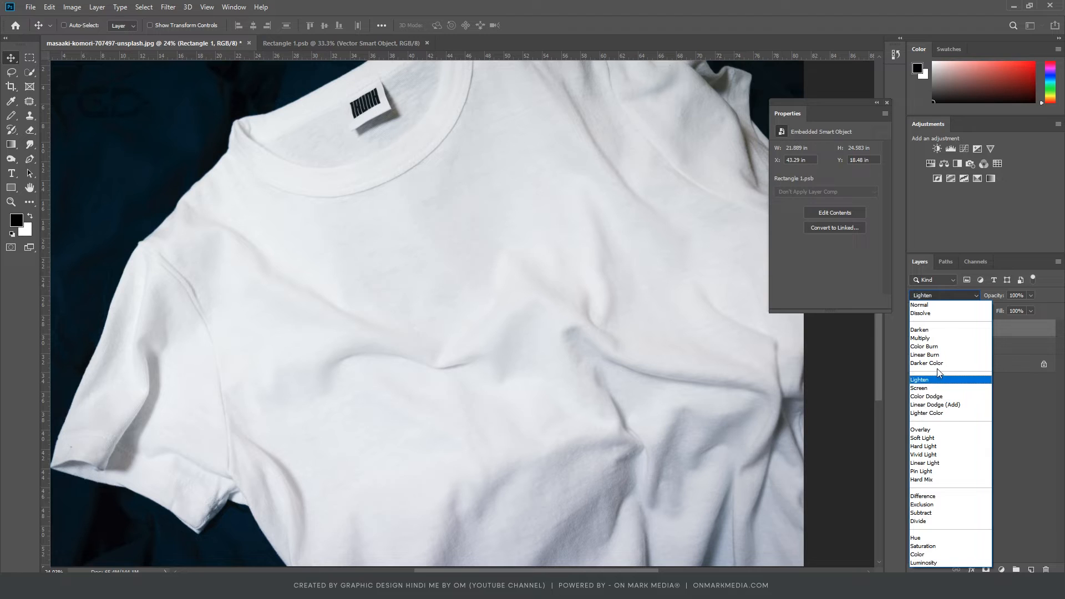
pyautogui.click(921, 338)
pyautogui.scroll(4, 588, 345)
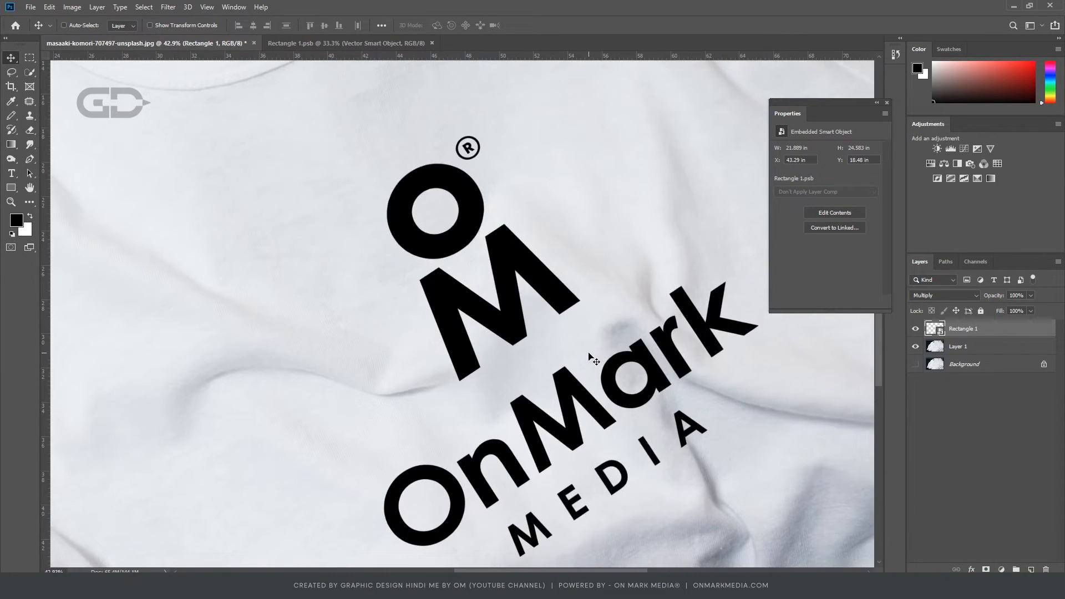
pyautogui.click(345, 43)
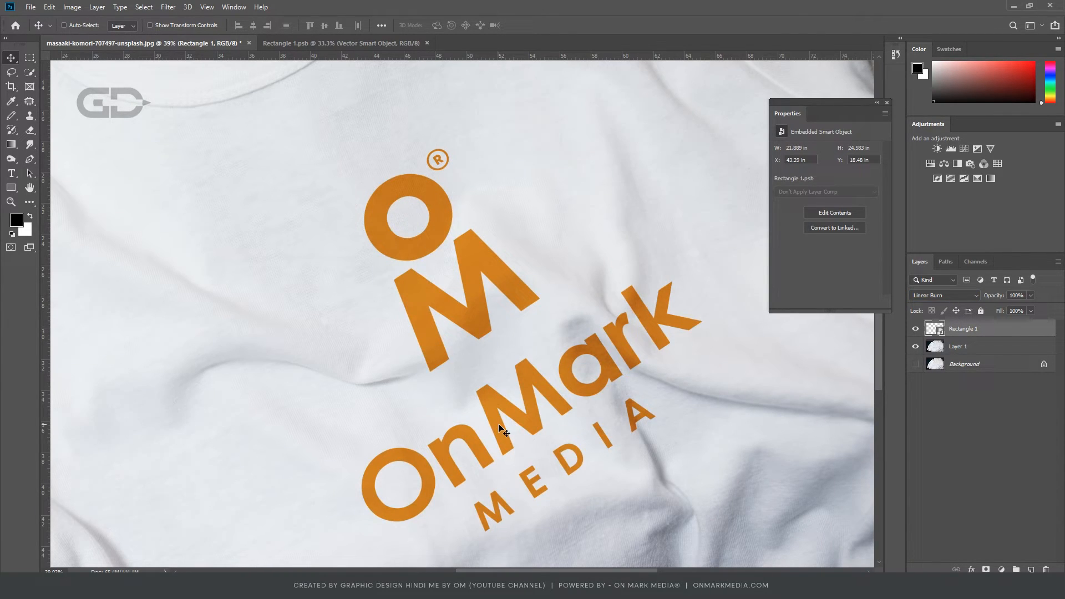
# - Examine how the orange logo blends with the shirt's folds and fabric, undoing a stray move of the logo
pyautogui.scroll(-3, 504, 431)
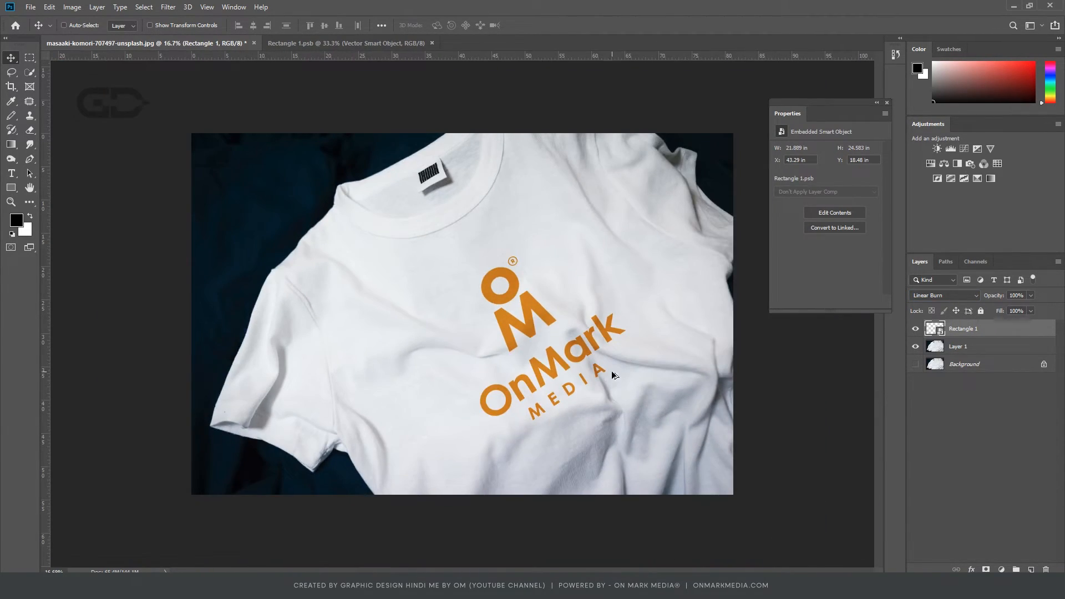
pyautogui.scroll(3, 611, 440)
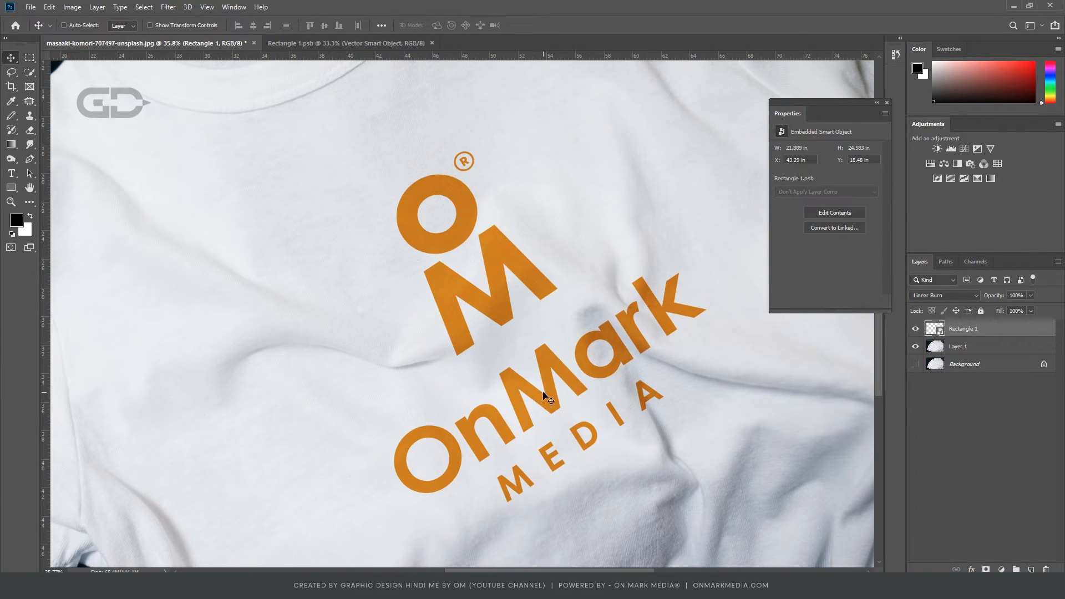
pyautogui.scroll(-1, 538, 381)
pyautogui.scroll(2, 544, 331)
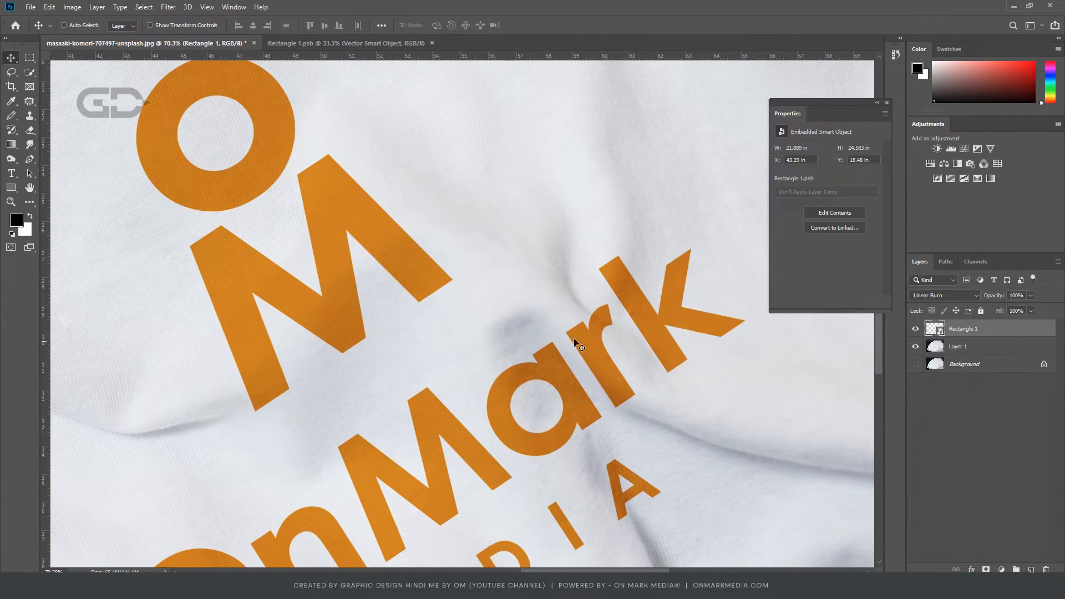
pyautogui.scroll(-2, 554, 349)
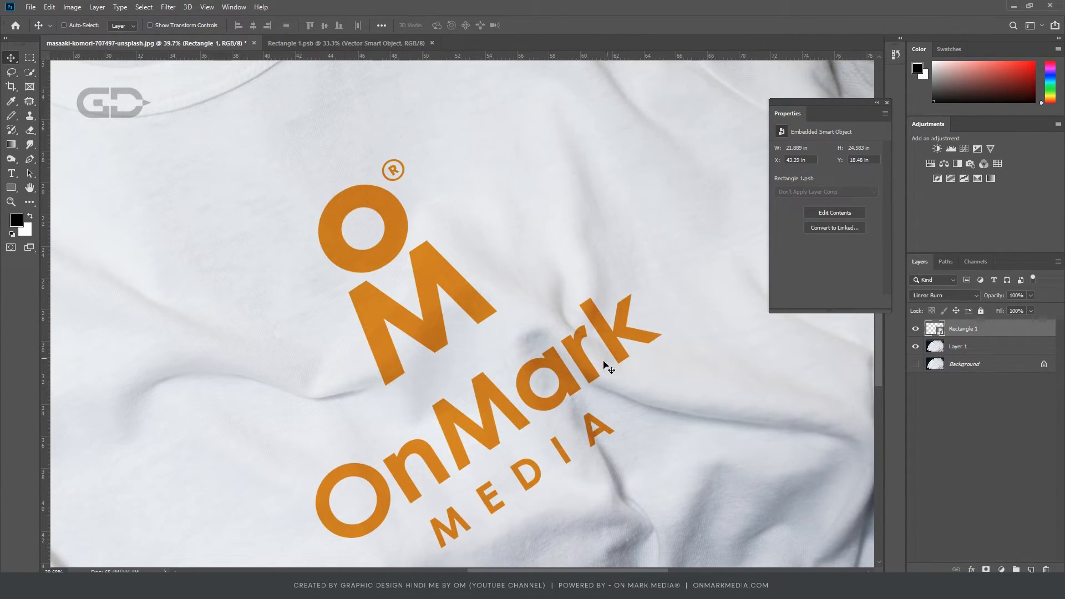
pyautogui.scroll(-2, 632, 355)
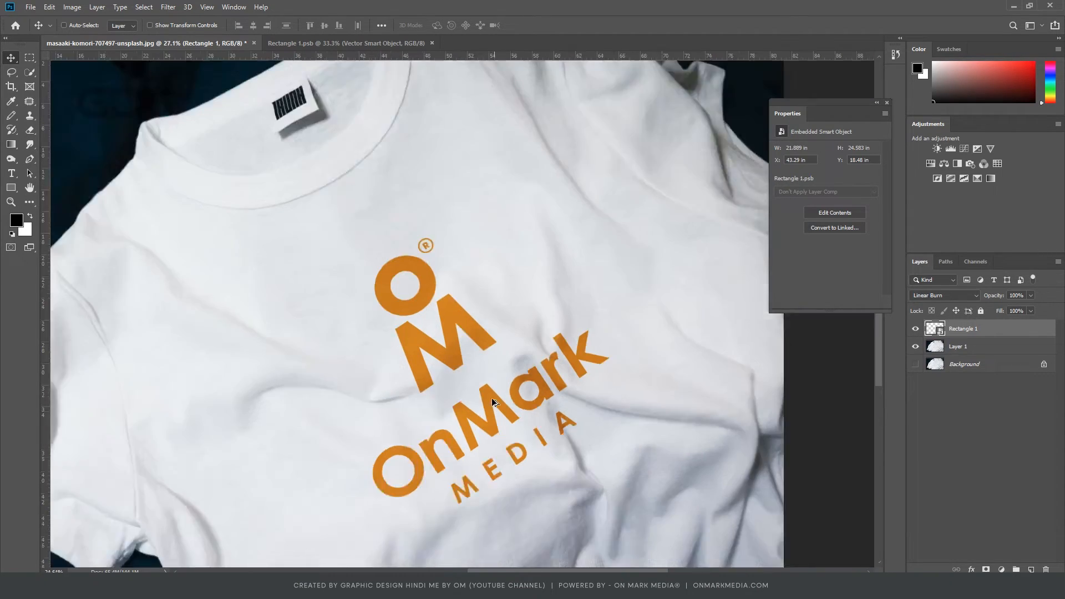
pyautogui.scroll(1, 660, 399)
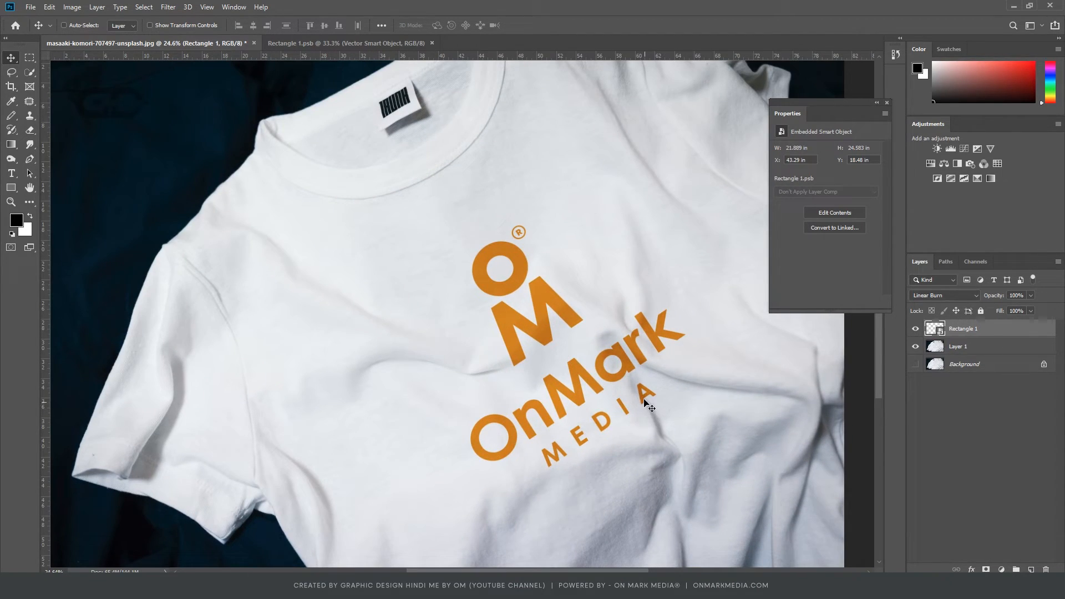
pyautogui.moveTo(638, 383); pyautogui.dragTo(655, 364)
pyautogui.hotkey('ctrl', 'z')
# - Apply a Liquify filter to the logo layer using the Forward Warp tool at size 175
pyautogui.click(169, 8)
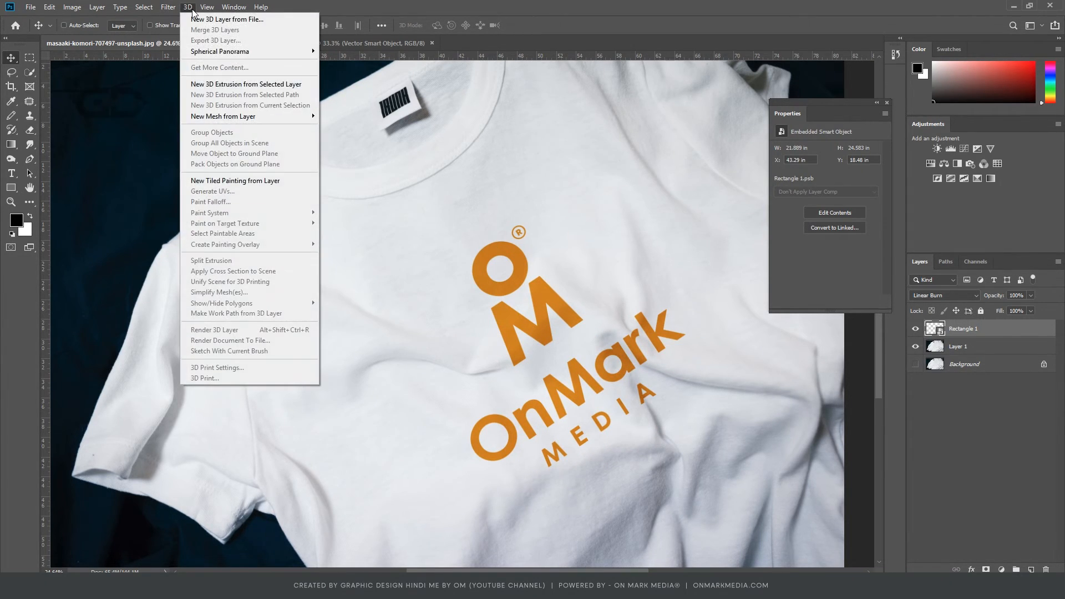
pyautogui.click(187, 94)
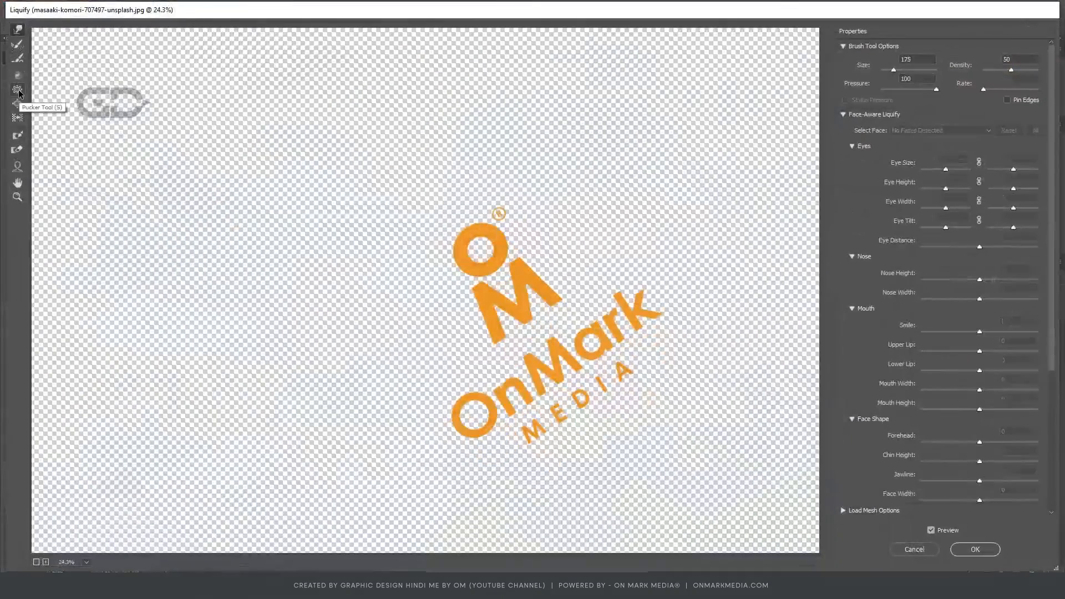
pyautogui.click(18, 168)
pyautogui.press('Return')
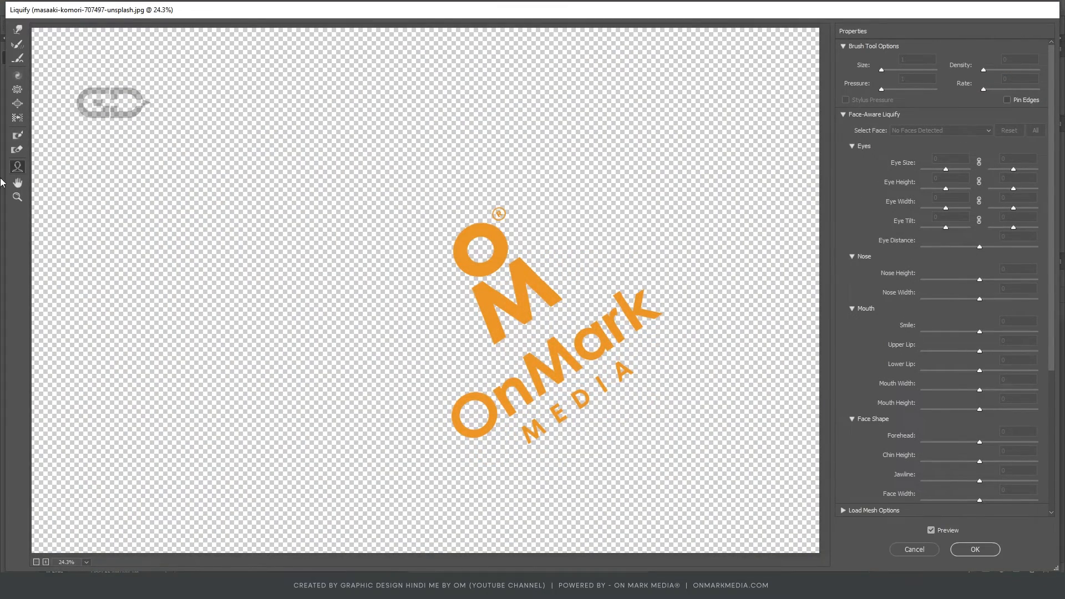
pyautogui.click(20, 32)
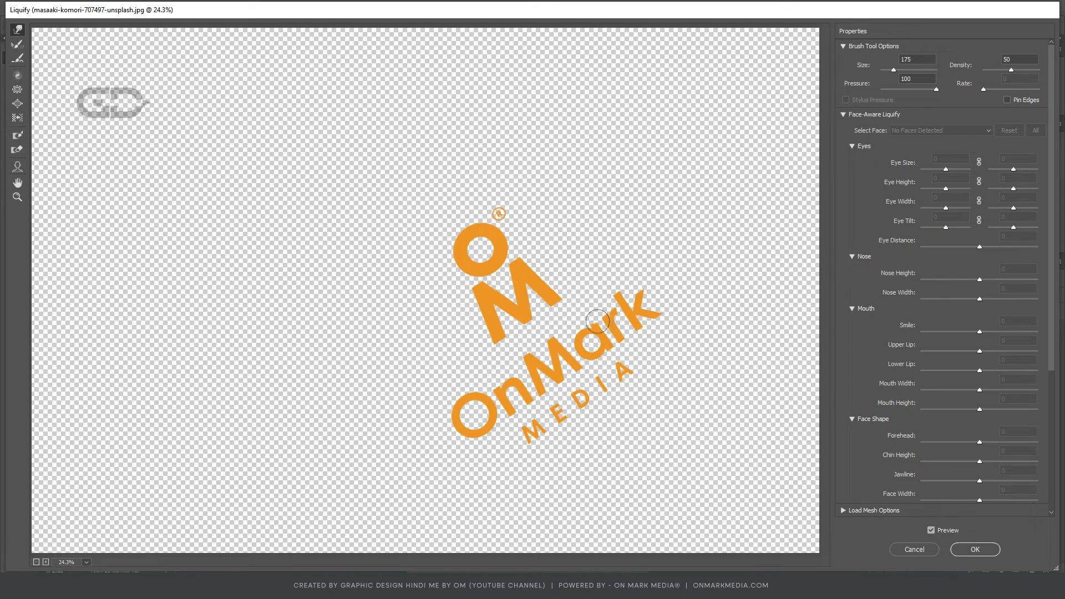
pyautogui.click(980, 549)
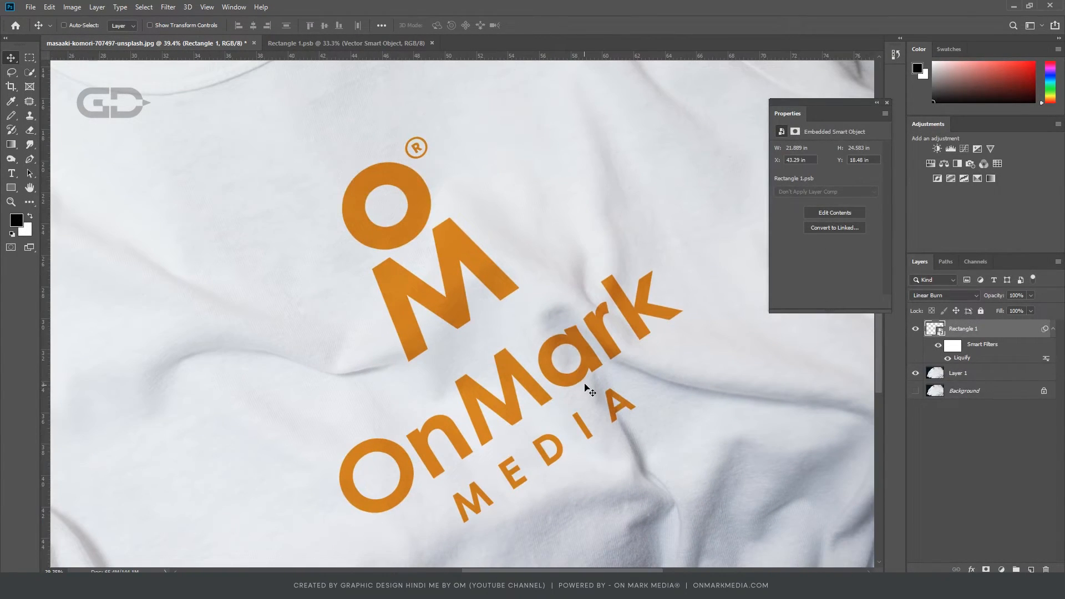
# - Apply a second Liquify filter to the logo layer, pushing the MEDIA lettering with a size 175 Forward Warp brush
pyautogui.scroll(2, 587, 383)
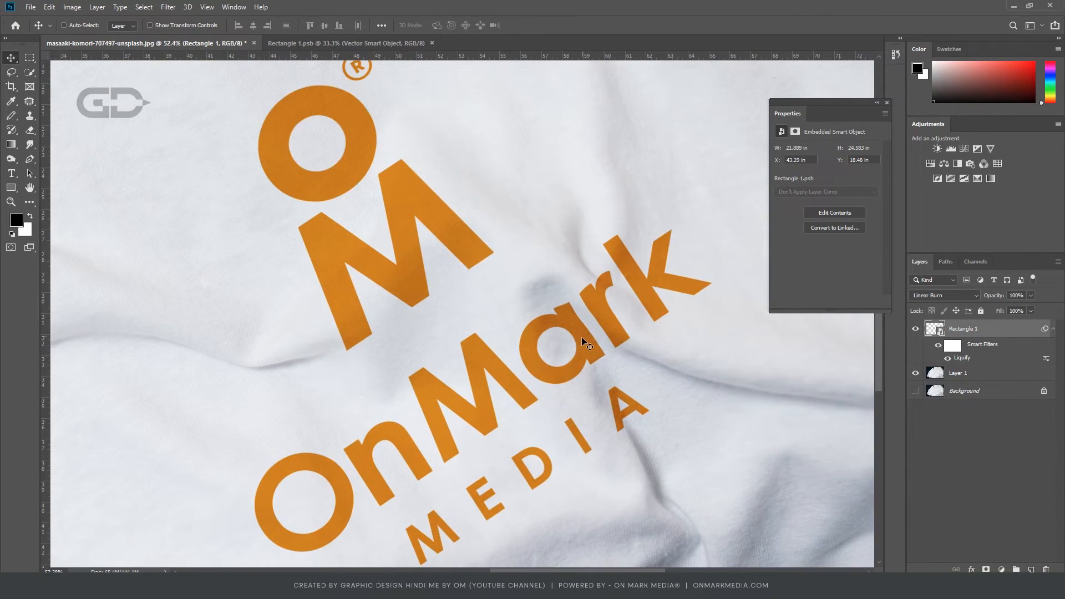
pyautogui.scroll(-4, 581, 337)
pyautogui.scroll(3, 641, 379)
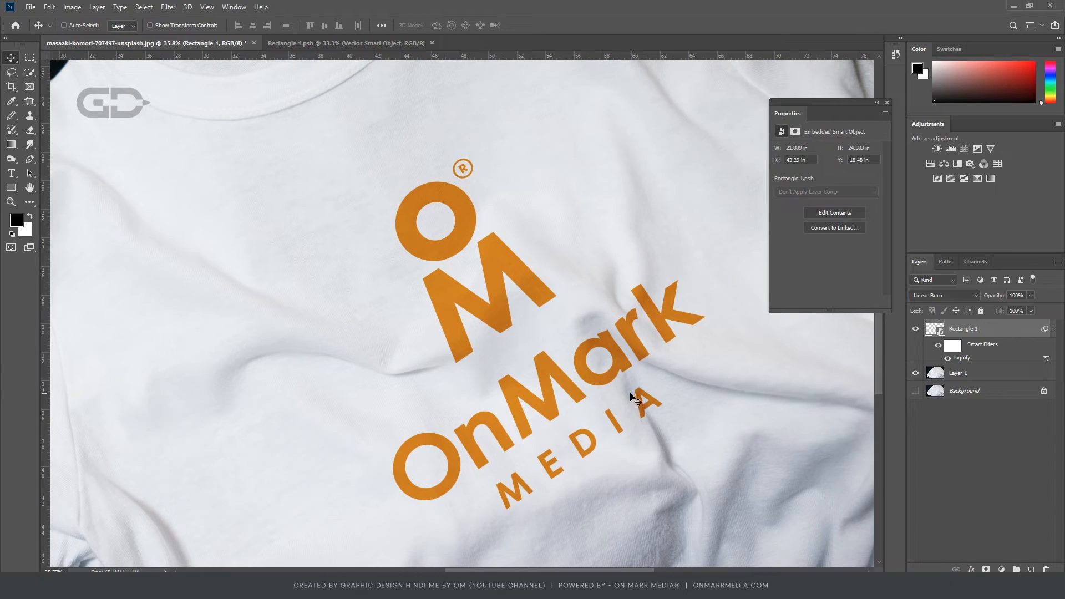
pyautogui.click(168, 7)
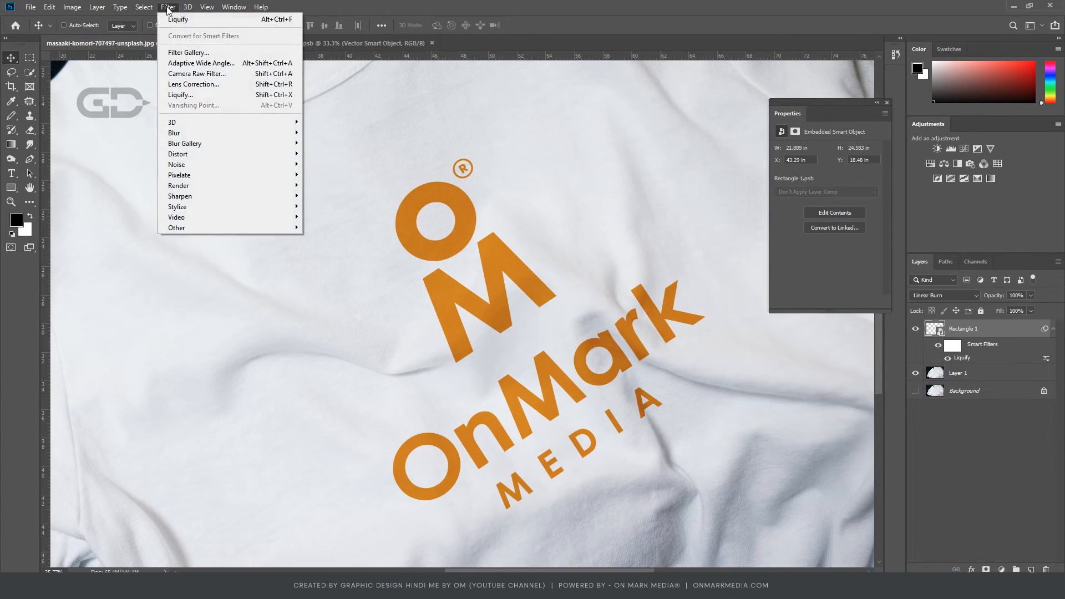
pyautogui.click(189, 94)
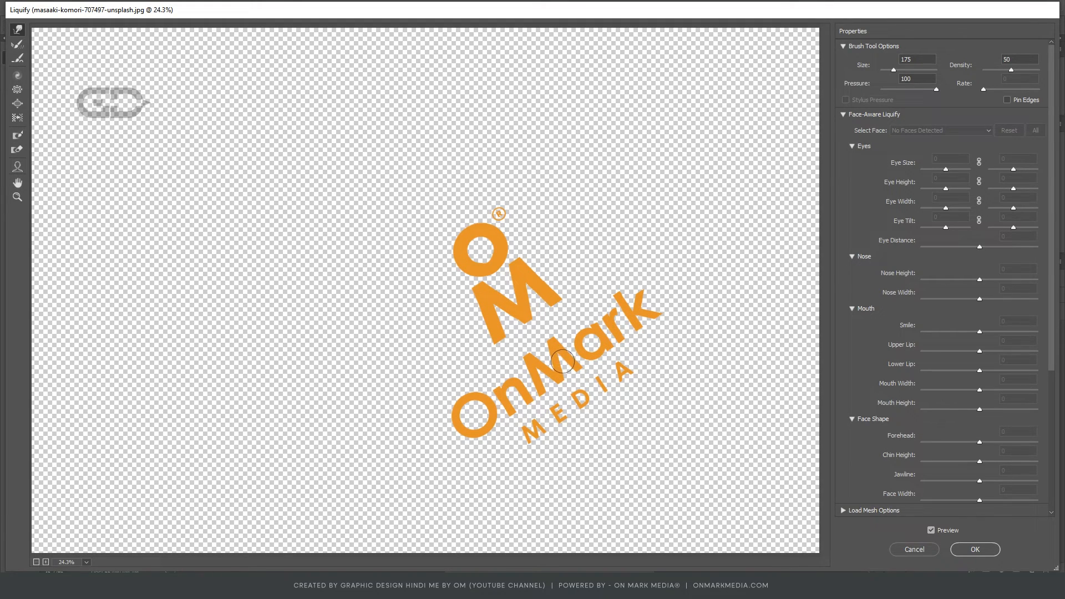
pyautogui.moveTo(564, 407); pyautogui.dragTo(631, 377)
pyautogui.click(975, 549)
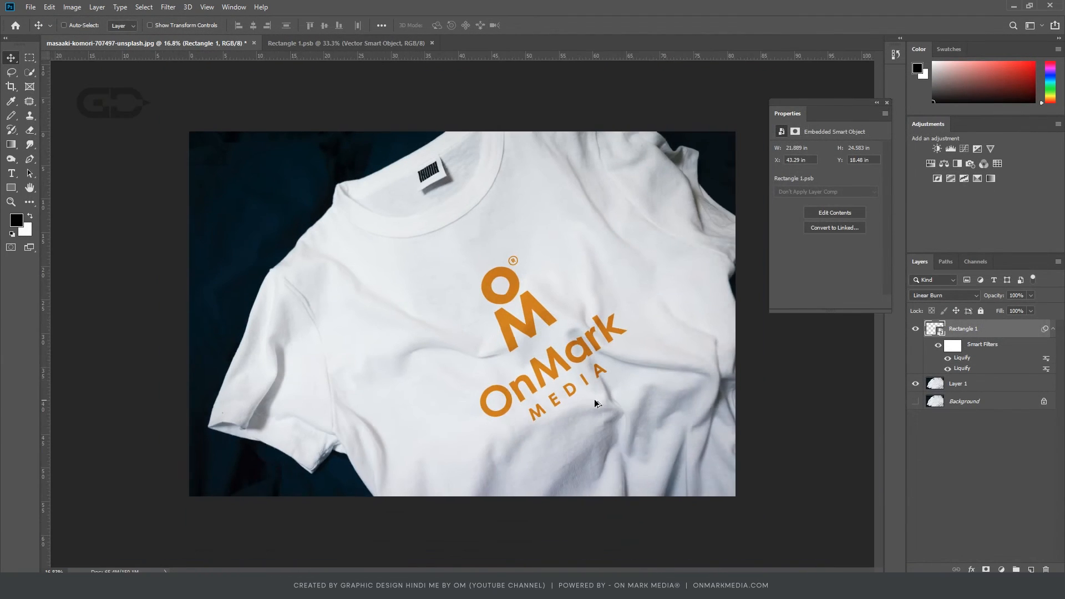
# - Enlarge the logo on the shirt's chest to about 27.8 in wide by 30.6 in high
pyautogui.scroll(3, 579, 399)
pyautogui.hotkey('ctrl', 't')
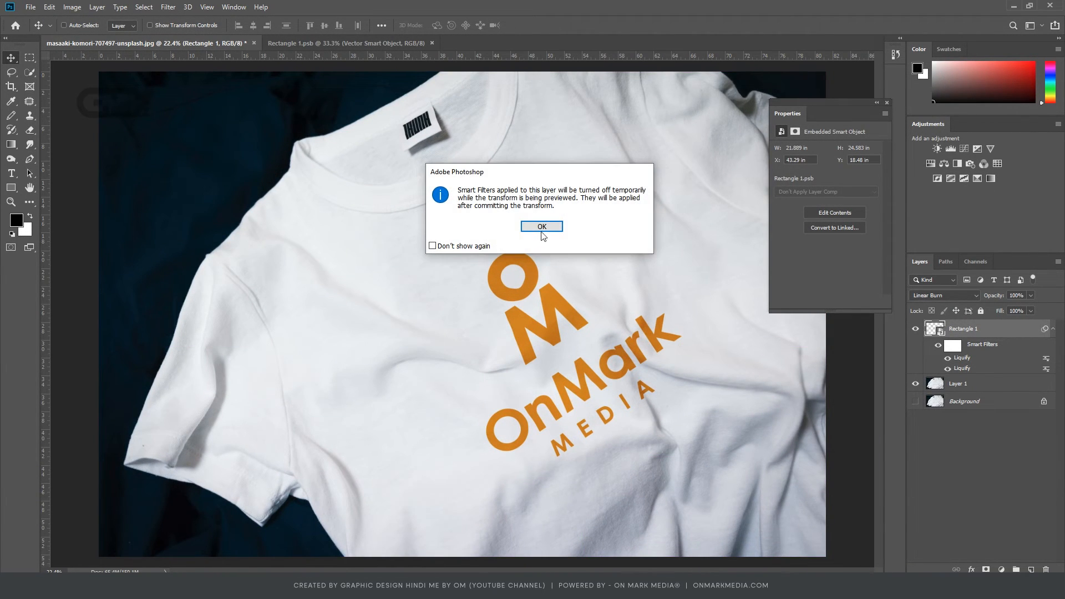
pyautogui.click(540, 228)
pyautogui.moveTo(653, 275); pyautogui.dragTo(677, 255)
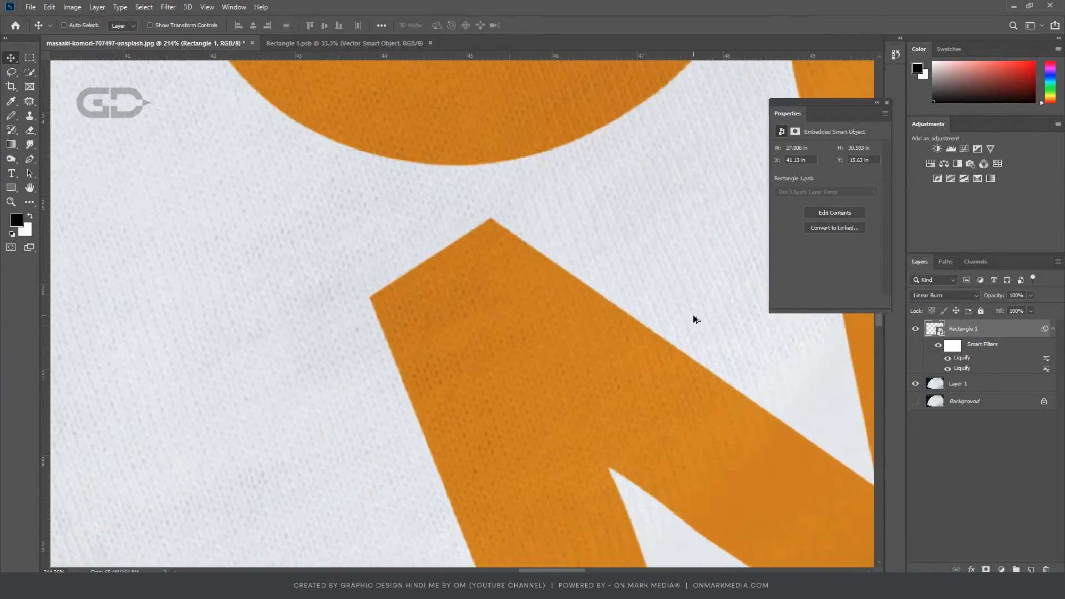
# - Inspect the enlarged logo's fabric texture and shading up close and on the whole shirt
pyautogui.scroll(-2, 416, 344)
pyautogui.scroll(-2, 416, 344)
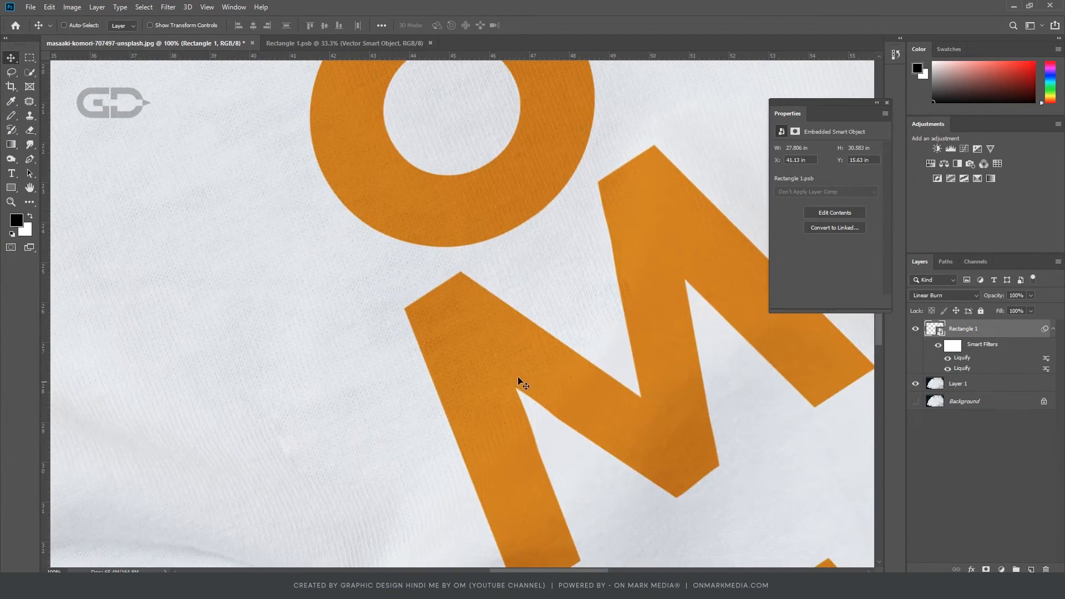
pyautogui.moveTo(381, 345); pyautogui.dragTo(348, 376)
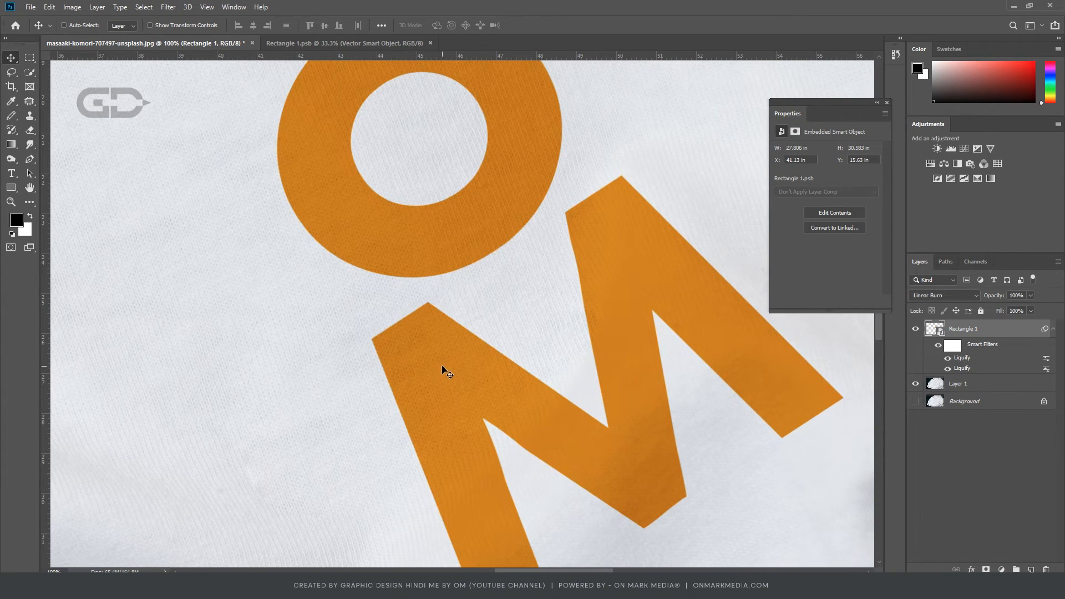
pyautogui.scroll(-5, 438, 371)
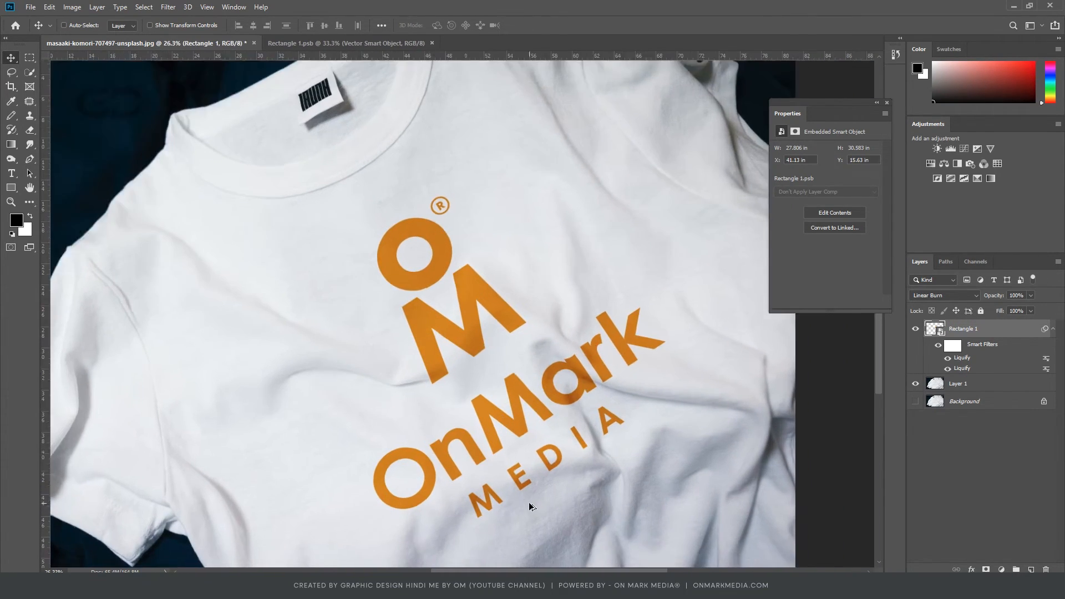
pyautogui.scroll(1, 529, 503)
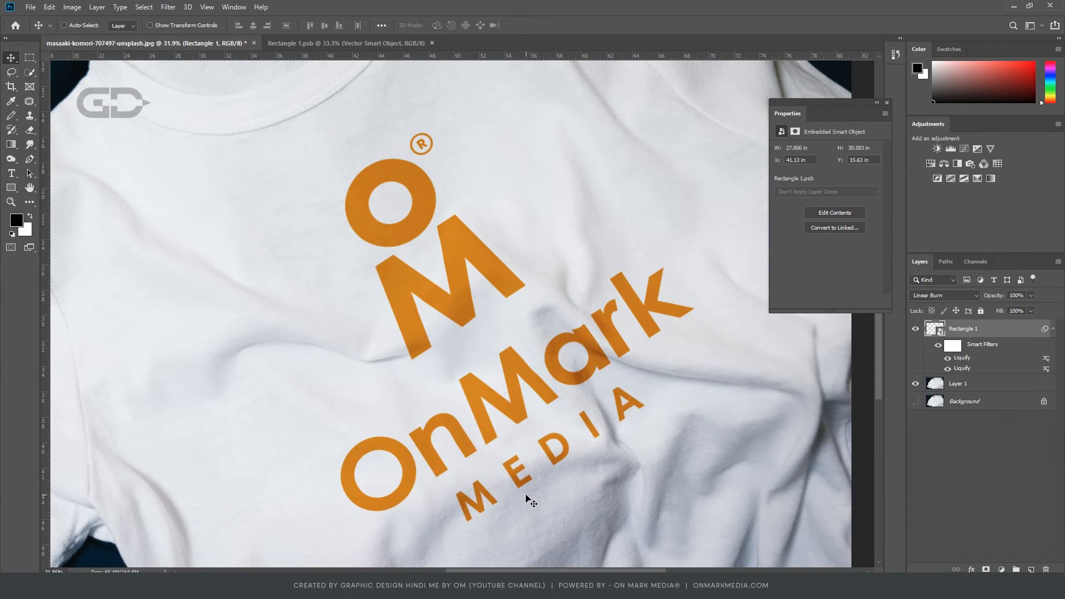
pyautogui.scroll(1, 553, 471)
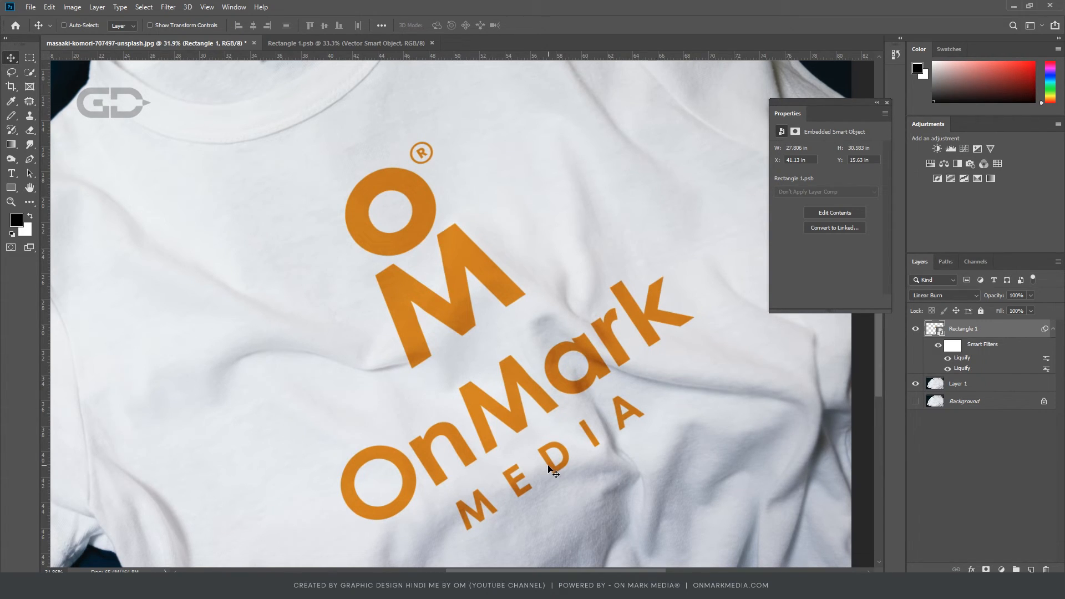
pyautogui.scroll(-3, 600, 377)
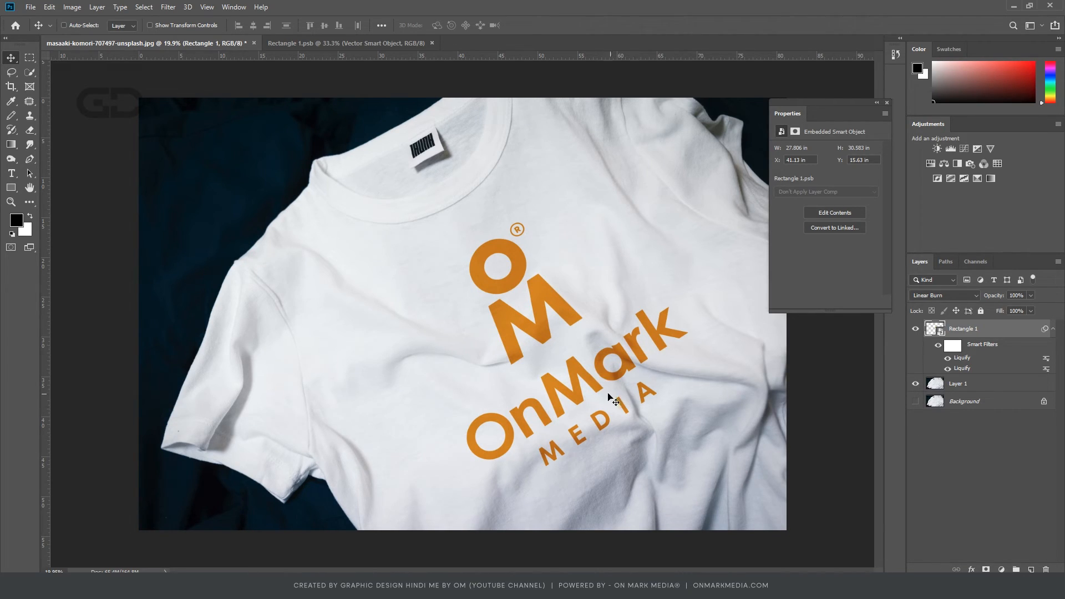
# - Skew the logo slightly by shifting the right side of its transform box down
pyautogui.hotkey('ctrl', 't')
pyautogui.rightClick(561, 314)
pyautogui.click(589, 363)
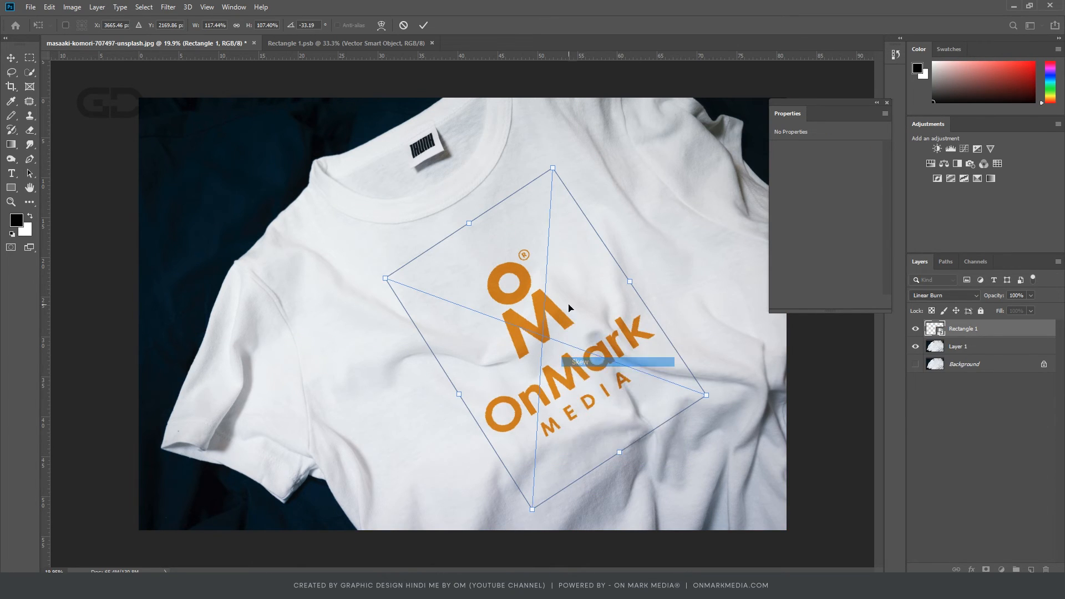
pyautogui.moveTo(630, 281); pyautogui.dragTo(630, 284)
# - Warp the logo slightly around its upper emblem and lower lettering to follow the shirt's folds, and commit the transform
pyautogui.rightClick(538, 302)
pyautogui.click(561, 389)
pyautogui.moveTo(547, 282); pyautogui.dragTo(546, 283)
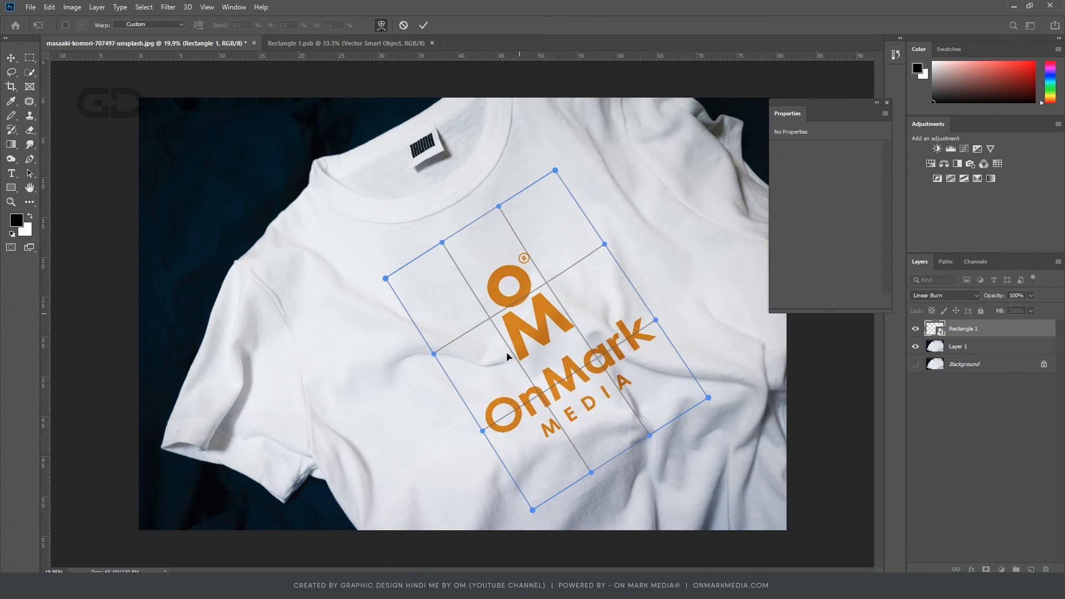
pyautogui.moveTo(483, 432); pyautogui.dragTo(483, 433)
pyautogui.moveTo(541, 396); pyautogui.dragTo(542, 396)
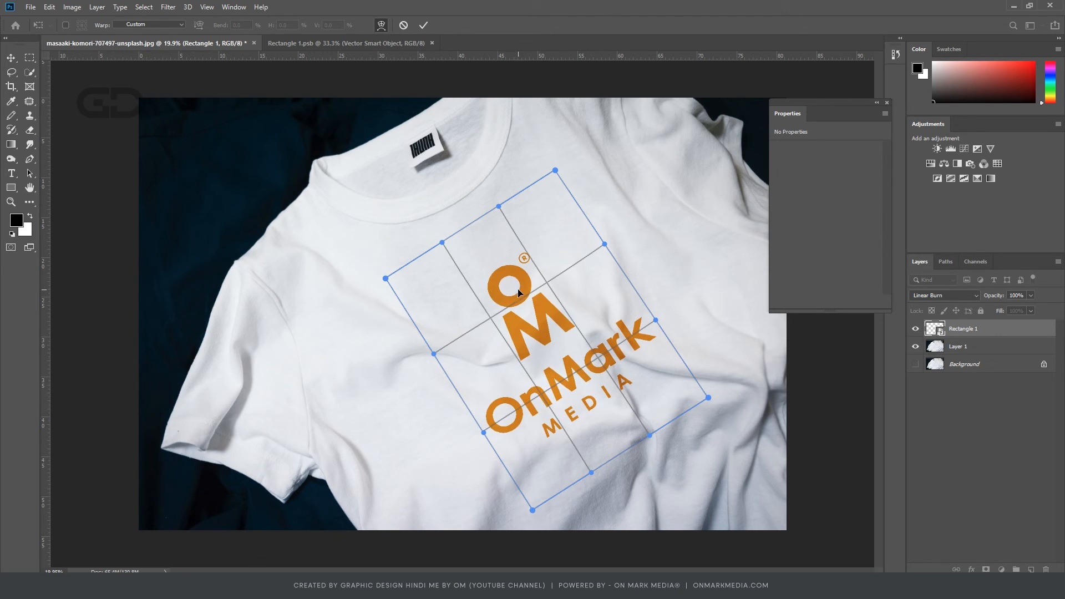
pyautogui.moveTo(524, 278); pyautogui.dragTo(525, 280)
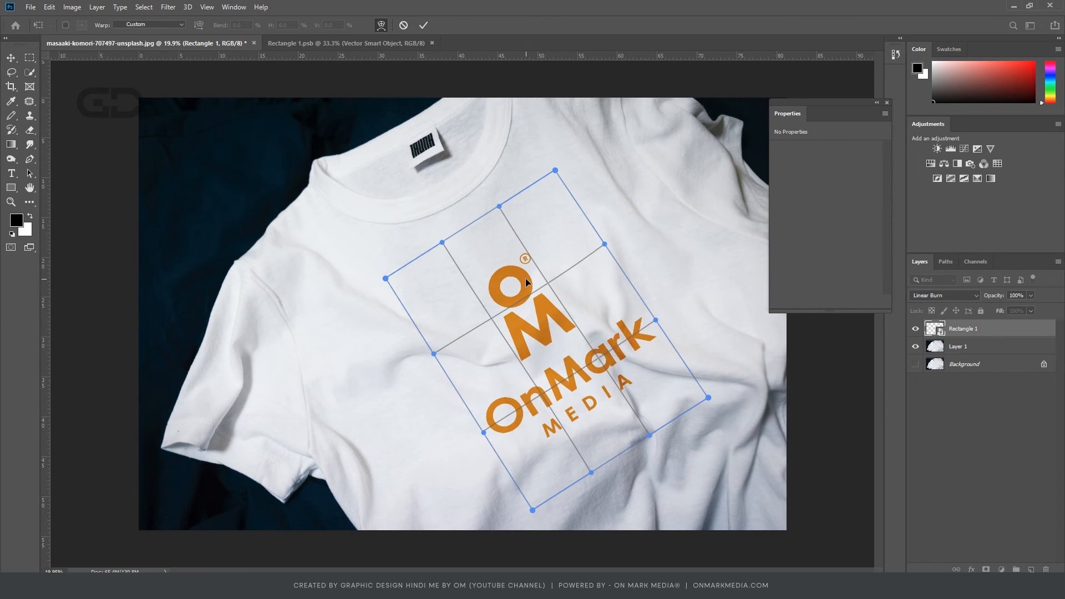
pyautogui.press('Return')
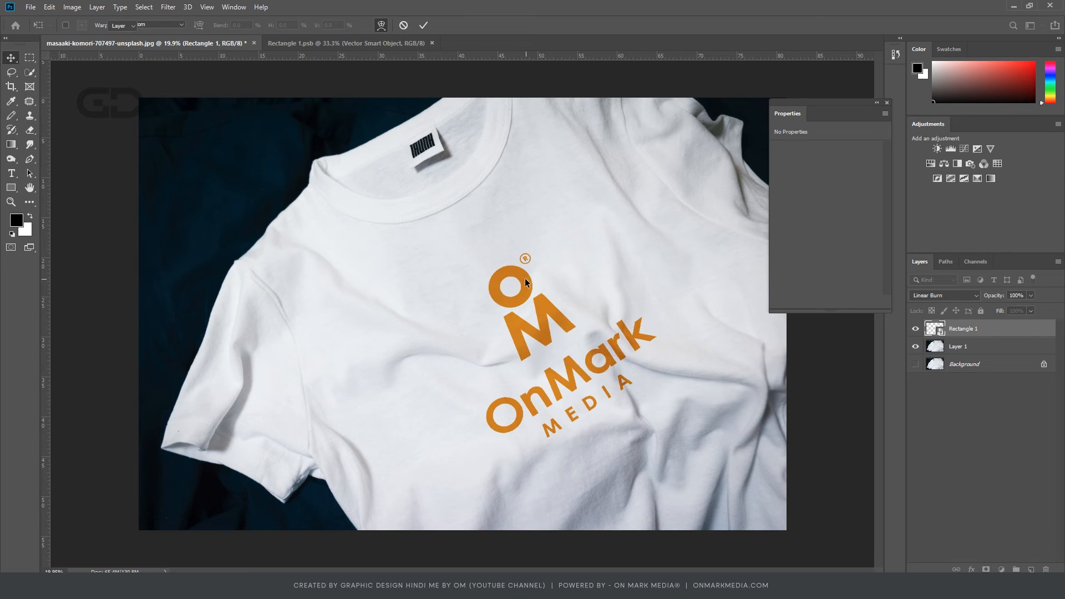
# - Copy the standing man and handwritten quote artwork from om.ai in Illustrator and paste it into Rectangle 1.psb in Photoshop as a smart object
pyautogui.click(360, 45)
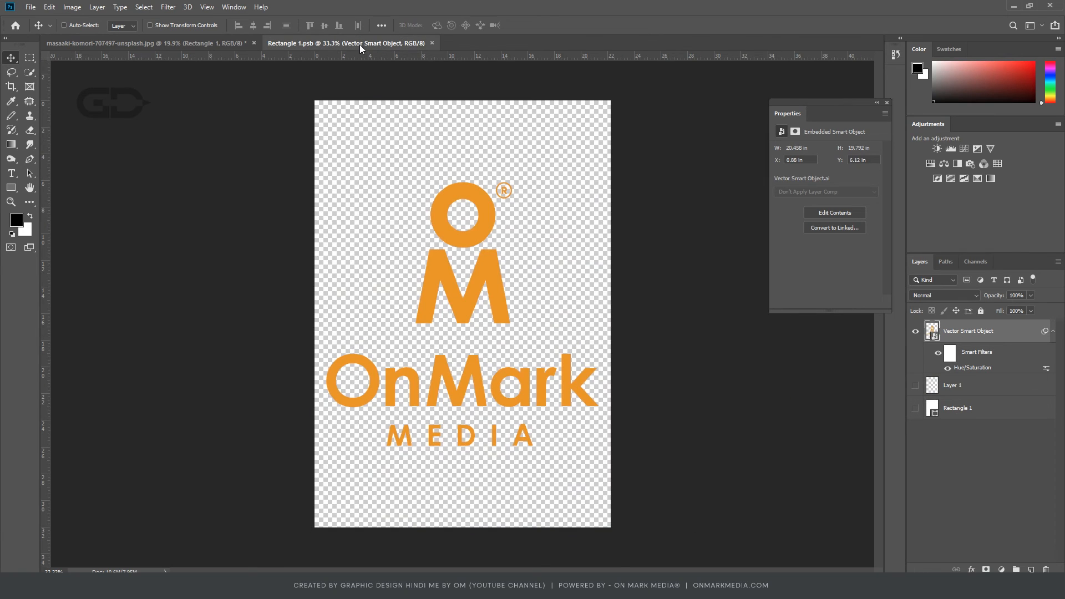
pyautogui.click(202, 42)
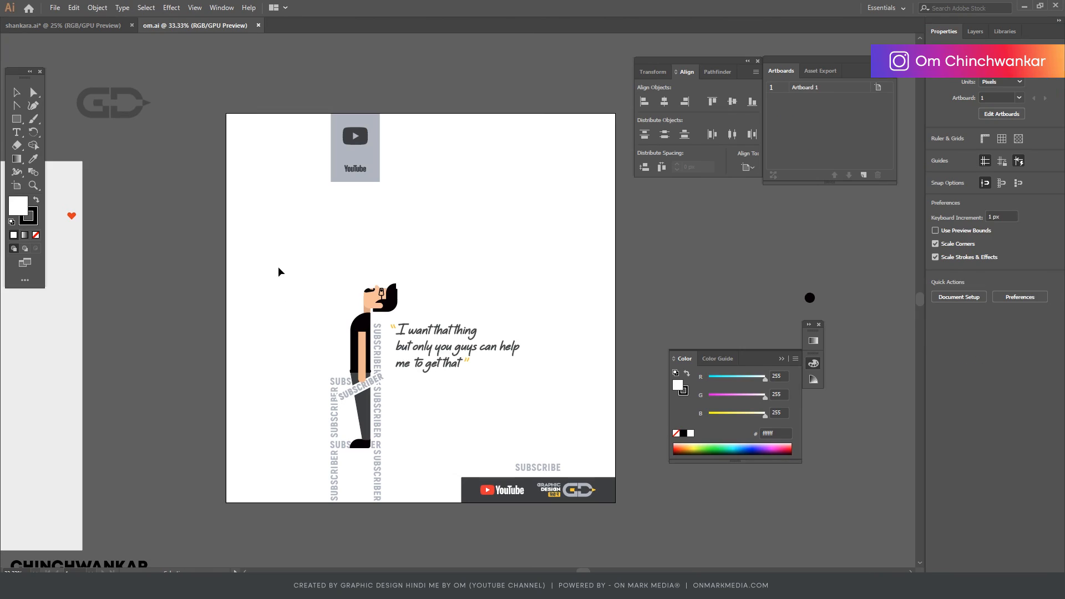
pyautogui.moveTo(278, 268); pyautogui.dragTo(485, 465)
pyautogui.press('v')
pyautogui.moveTo(364, 333); pyautogui.dragTo(356, 496)
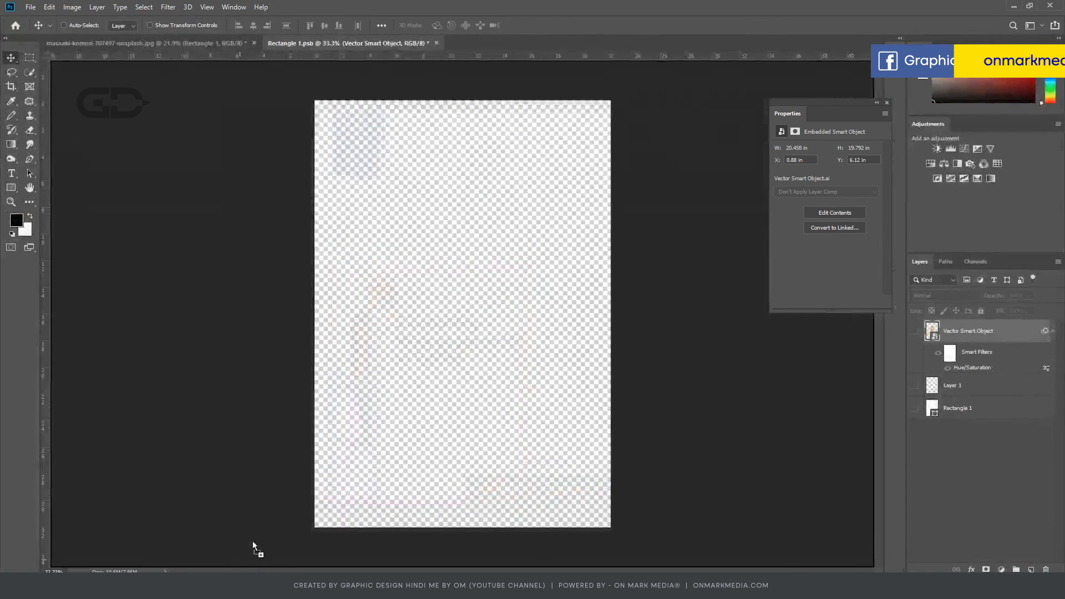
pyautogui.hotkey('ctrl', 'v')
# - Enlarge the pasted artwork to about 17.25 in by 19.8 in, center it on the canvas, and save the smart object to update the shirt
pyautogui.moveTo(469, 334); pyautogui.dragTo(502, 301)
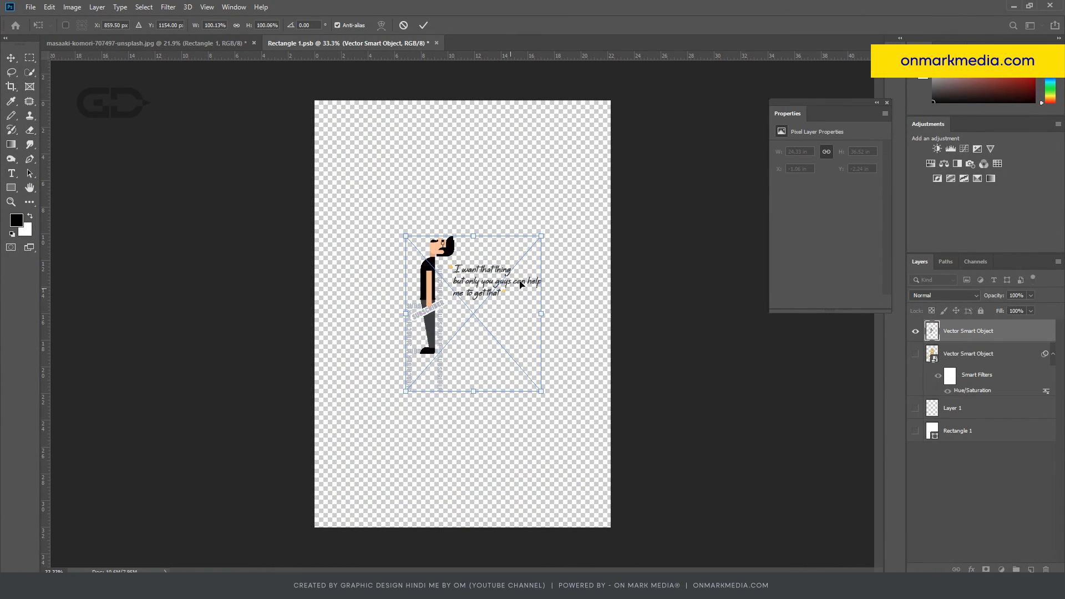
pyautogui.moveTo(542, 236); pyautogui.dragTo(591, 180)
pyautogui.press('Return')
pyautogui.moveTo(550, 299); pyautogui.dragTo(550, 316)
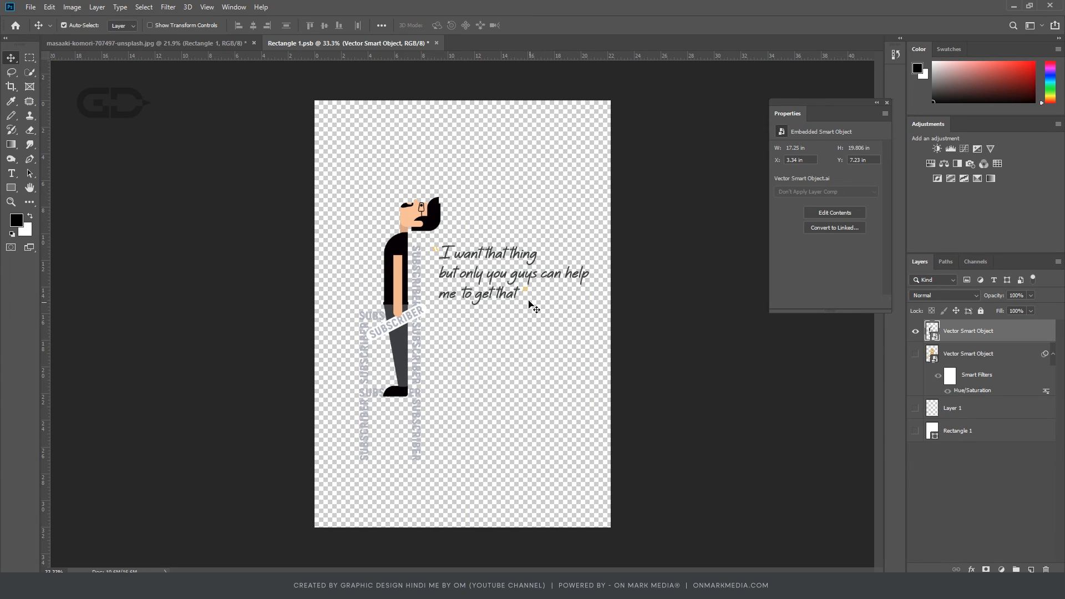
pyautogui.hotkey('ctrl', 's')
pyautogui.click(235, 42)
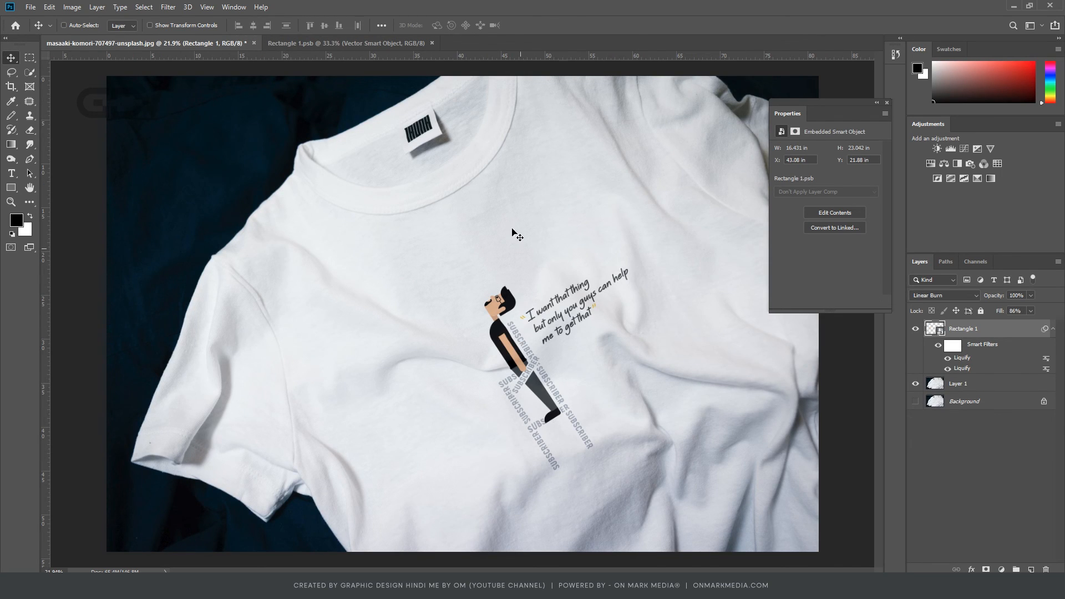
# - Enlarge the artwork on the shirt to about 18.3 in wide by 25.8 in high and move it lower on the chest
pyautogui.click(387, 42)
pyautogui.press('Return')
pyautogui.moveTo(589, 178); pyautogui.dragTo(605, 287)
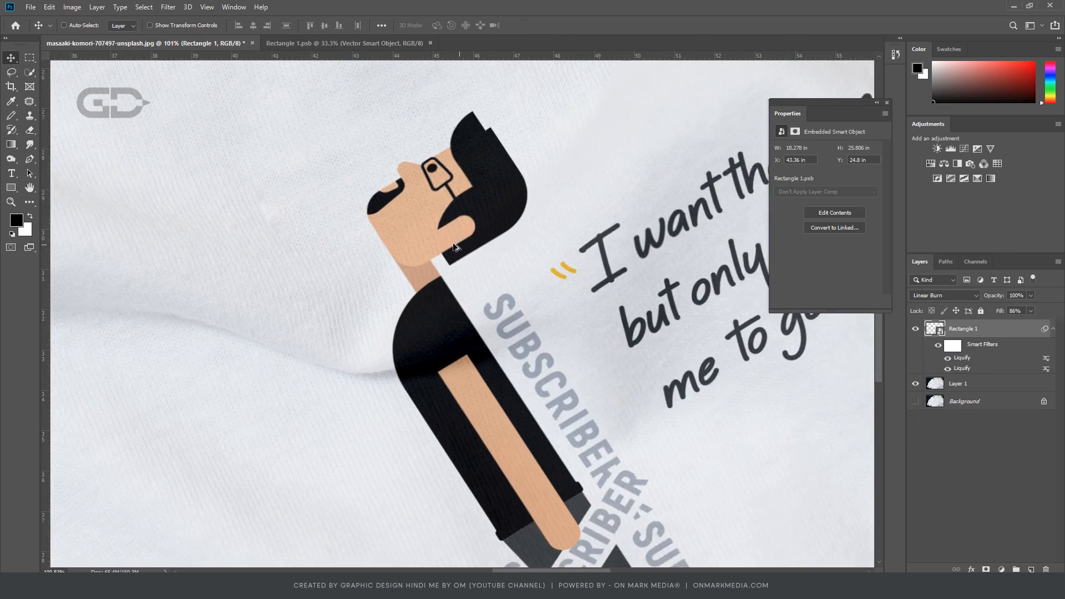
pyautogui.scroll(-6, 455, 247)
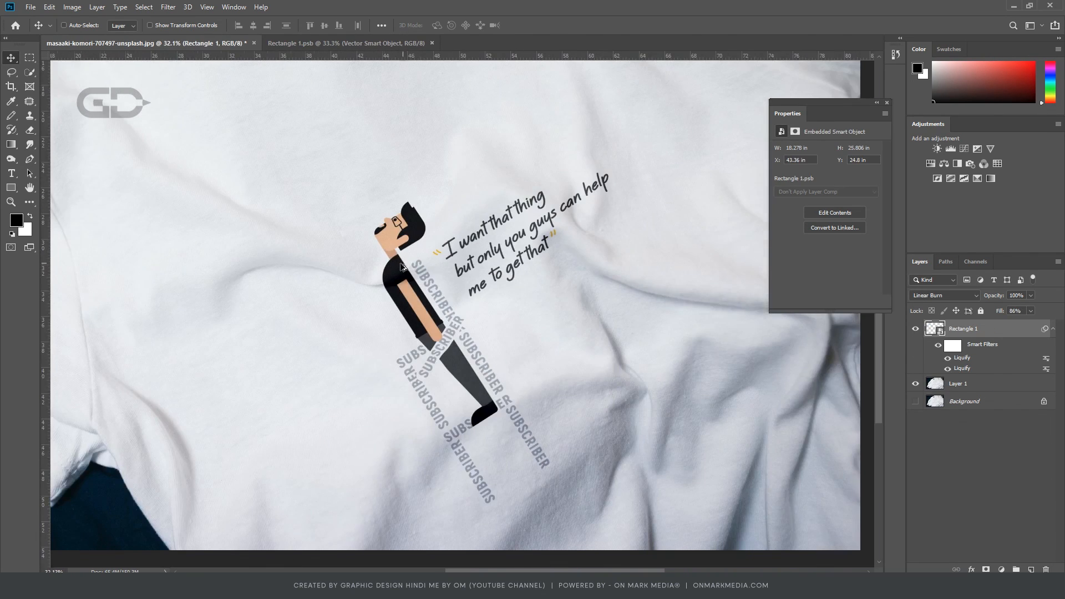
# - Enlarge the shirt artwork to about 24.6 in wide by 34.4 in high and shift it slightly up the chest
pyautogui.hotkey('ctrl', 't')
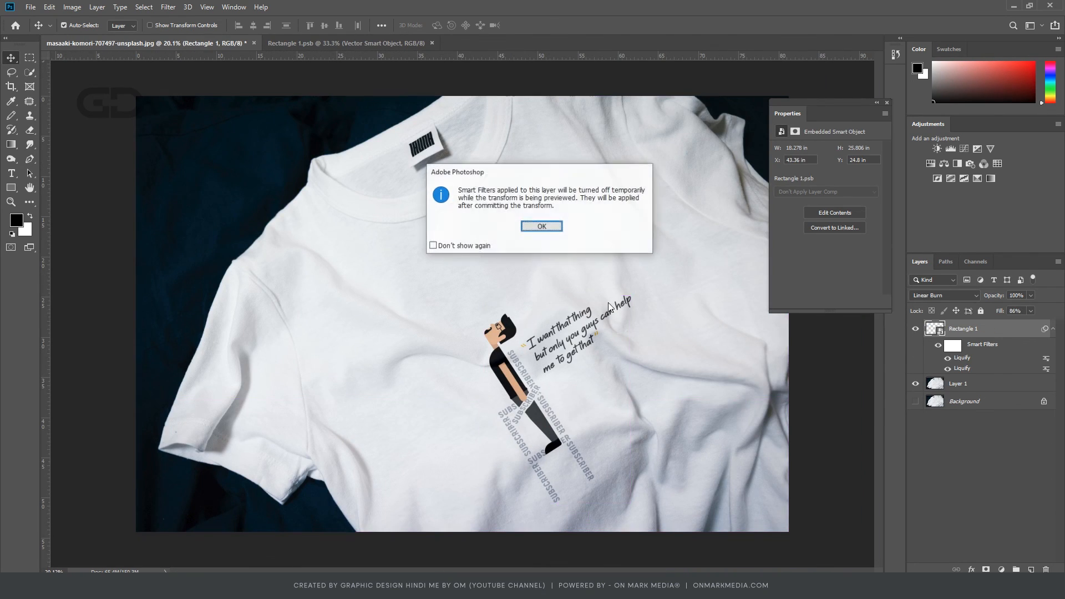
pyautogui.press('Return')
pyautogui.moveTo(643, 286)
pyautogui.mouseDown()
pyautogui.moveTo(682, 242)
pyautogui.moveTo(674, 251)
pyautogui.mouseUp()
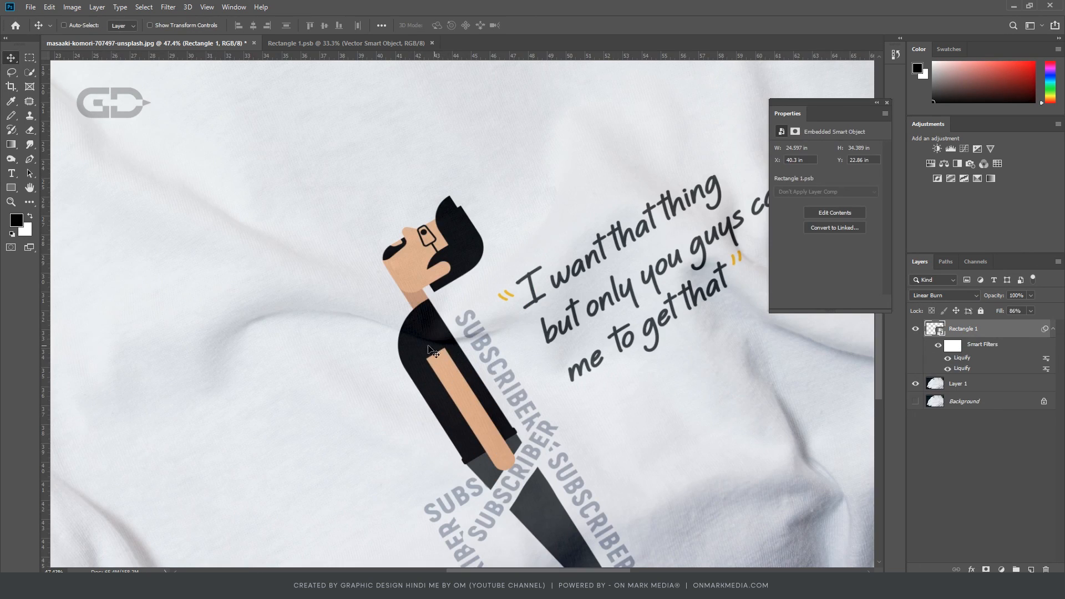
pyautogui.click(168, 7)
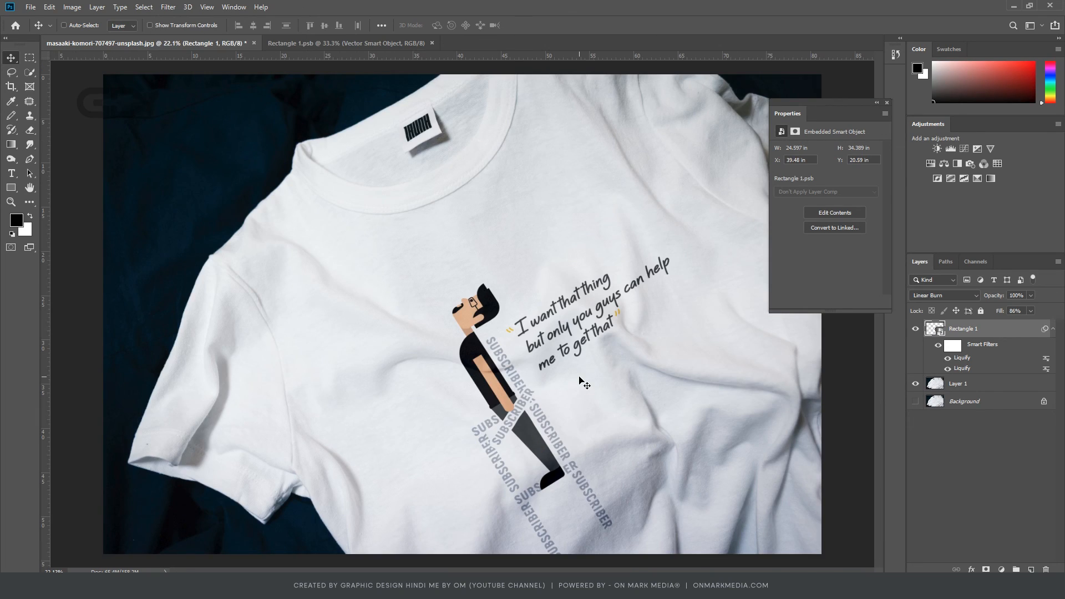
pyautogui.moveTo(578, 378); pyautogui.dragTo(578, 377)
pyautogui.scroll(-5, 523, 378)
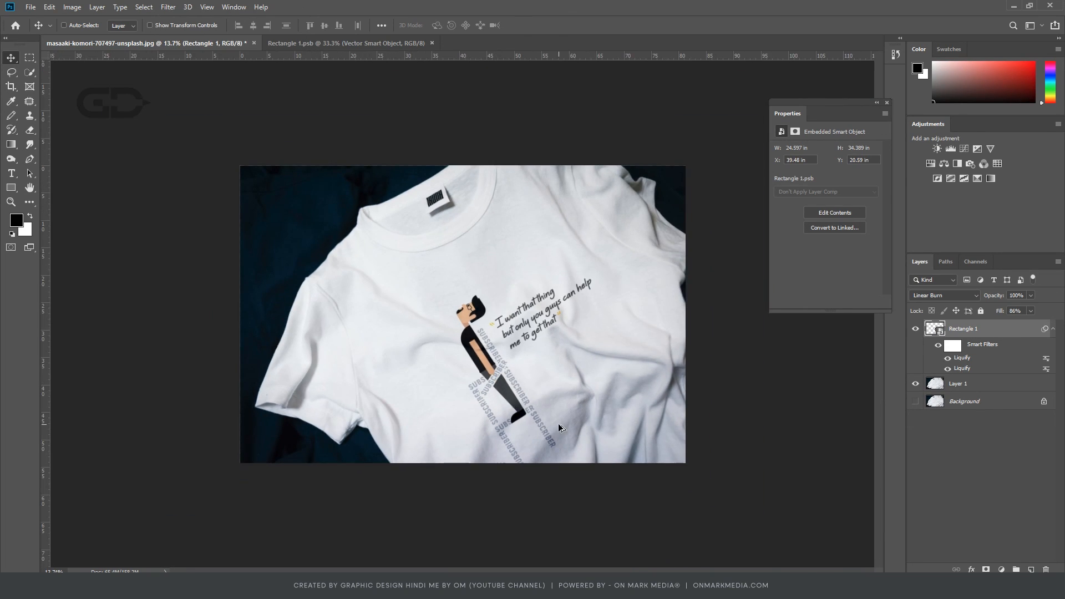